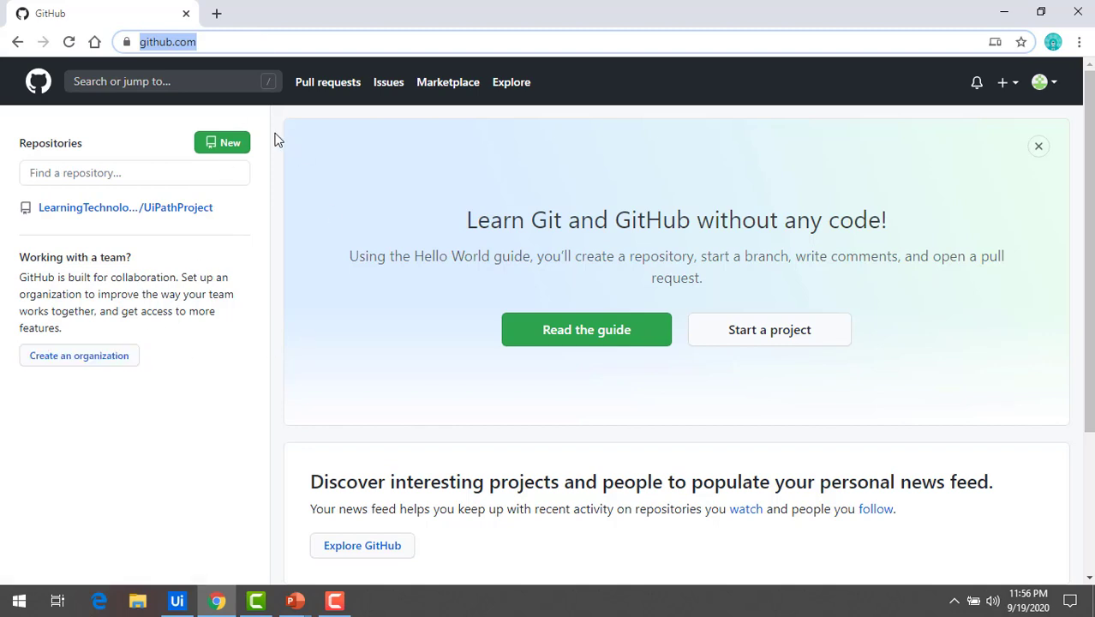
Start a new repository named UiPath with the description 'projects of Uipath'
click(232, 148)
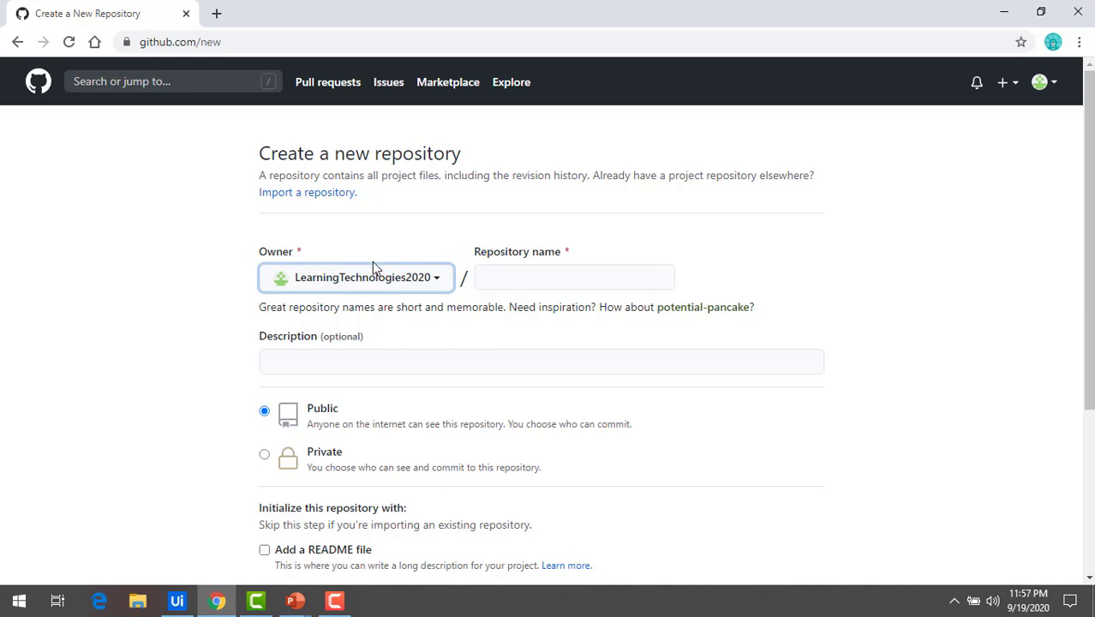
click(502, 283)
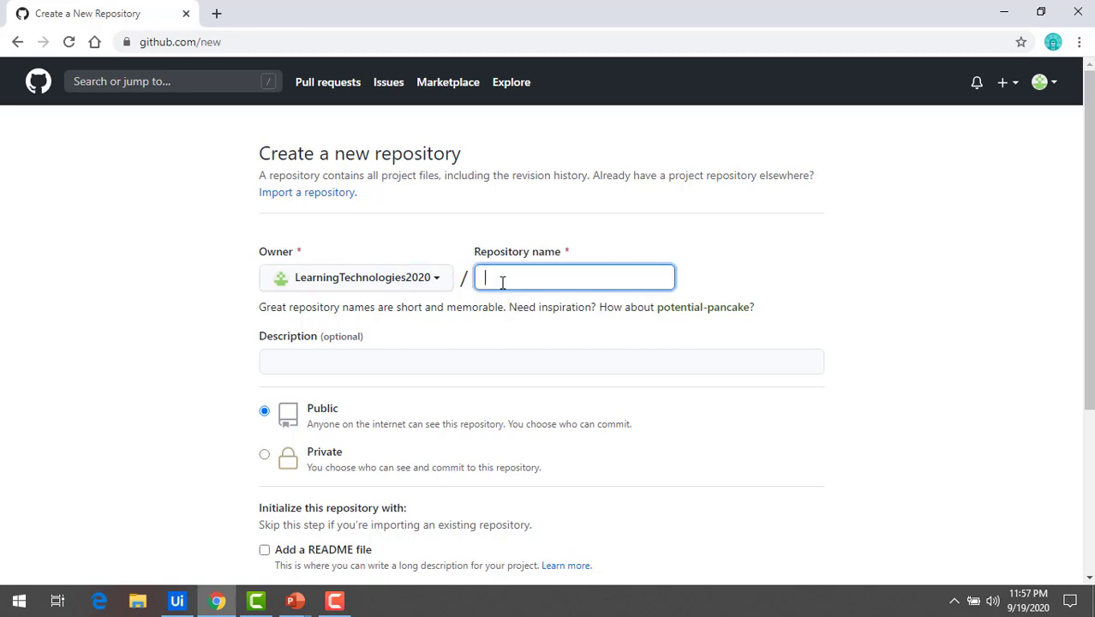
text(UiPath)
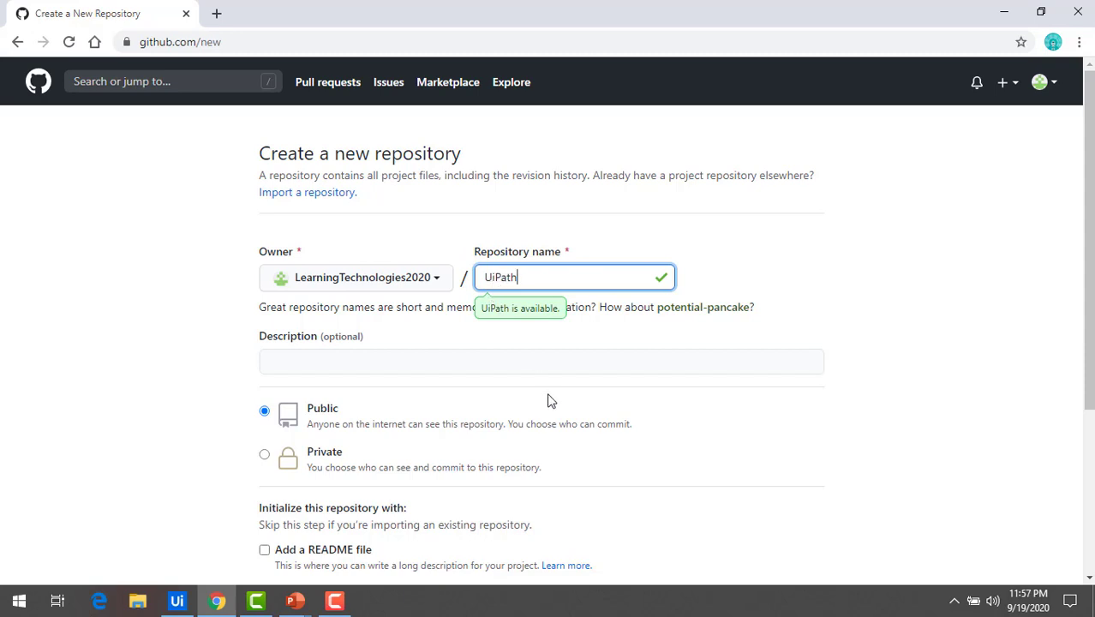
click(335, 366)
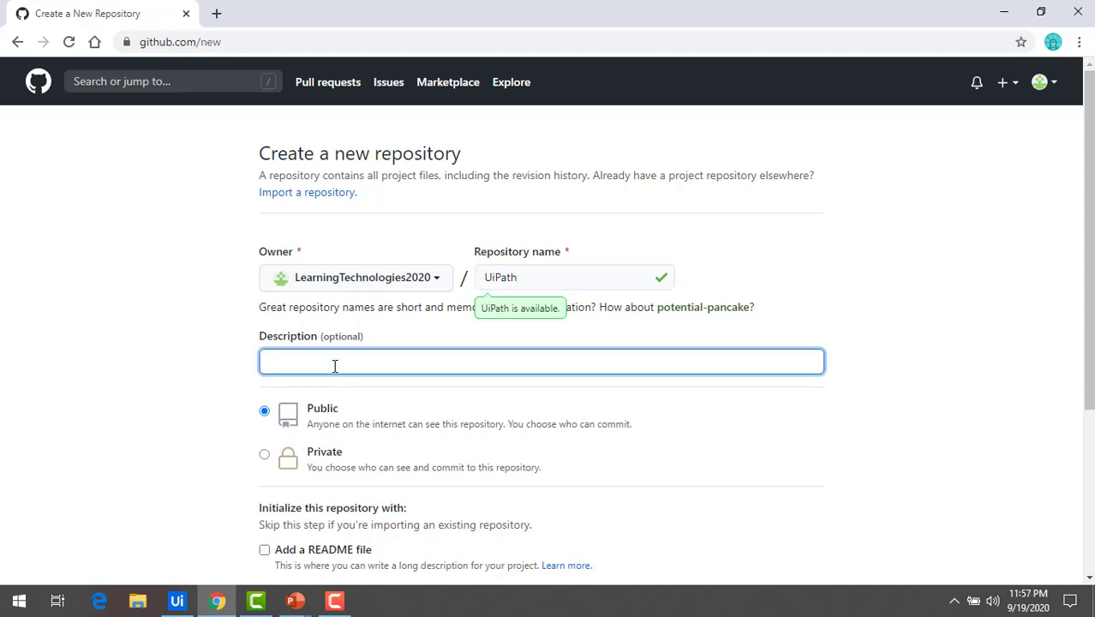
text(projects of Uipath)
Keep the repository Public and tick Add a README file
drag(308, 456, 349, 457)
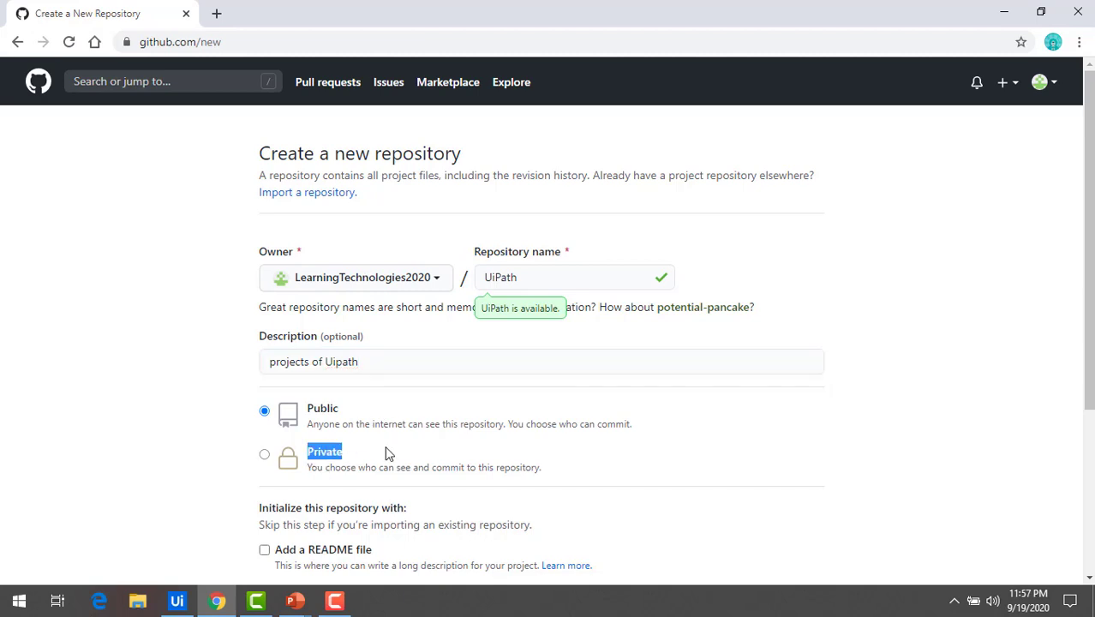
click(385, 454)
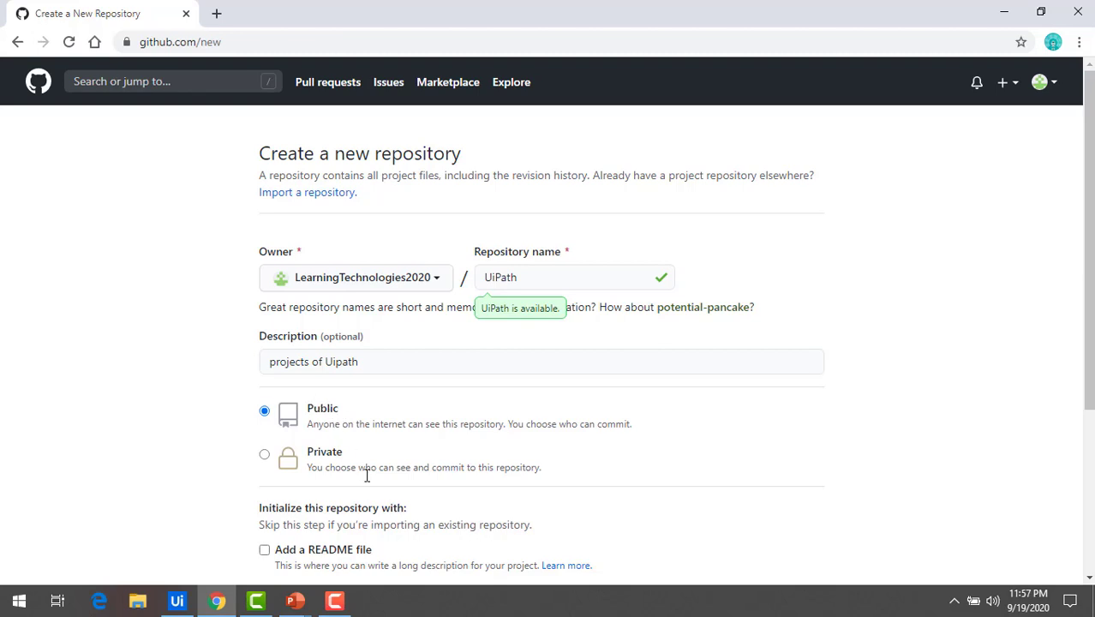
scroll(367, 478, down, 3)
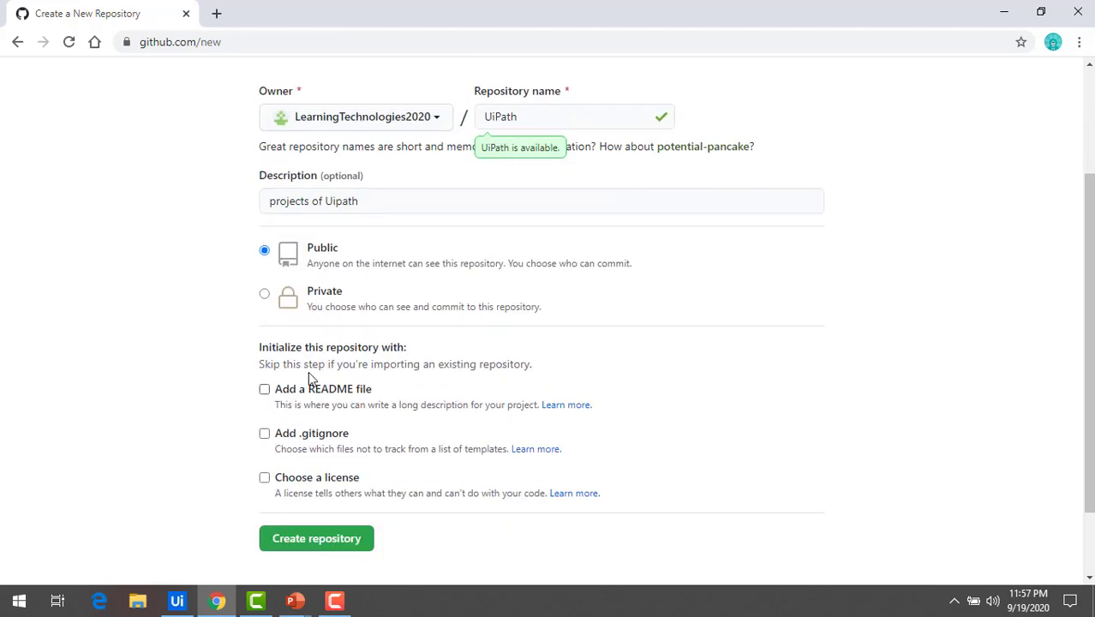
drag(277, 390, 390, 391)
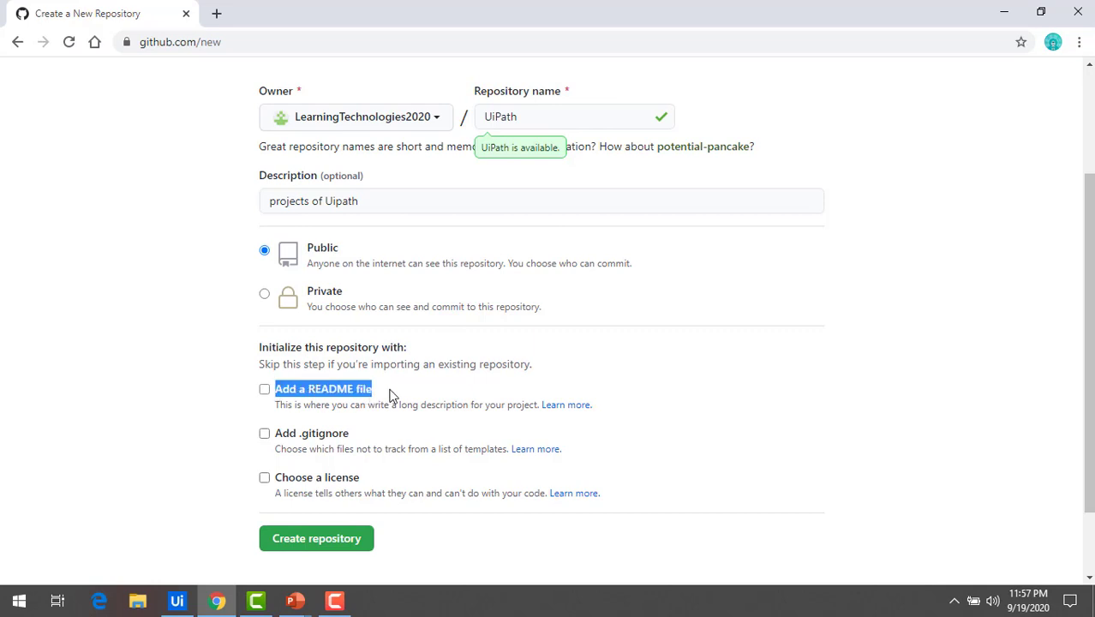
click(264, 390)
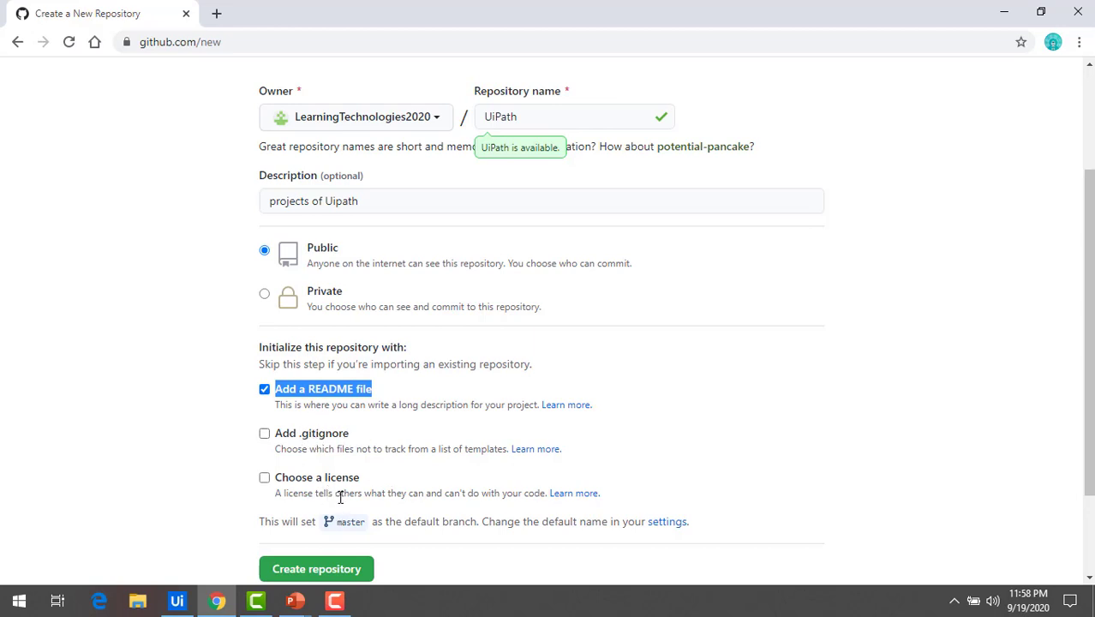
Create the UiPath repository and look over its initial README commit
click(318, 570)
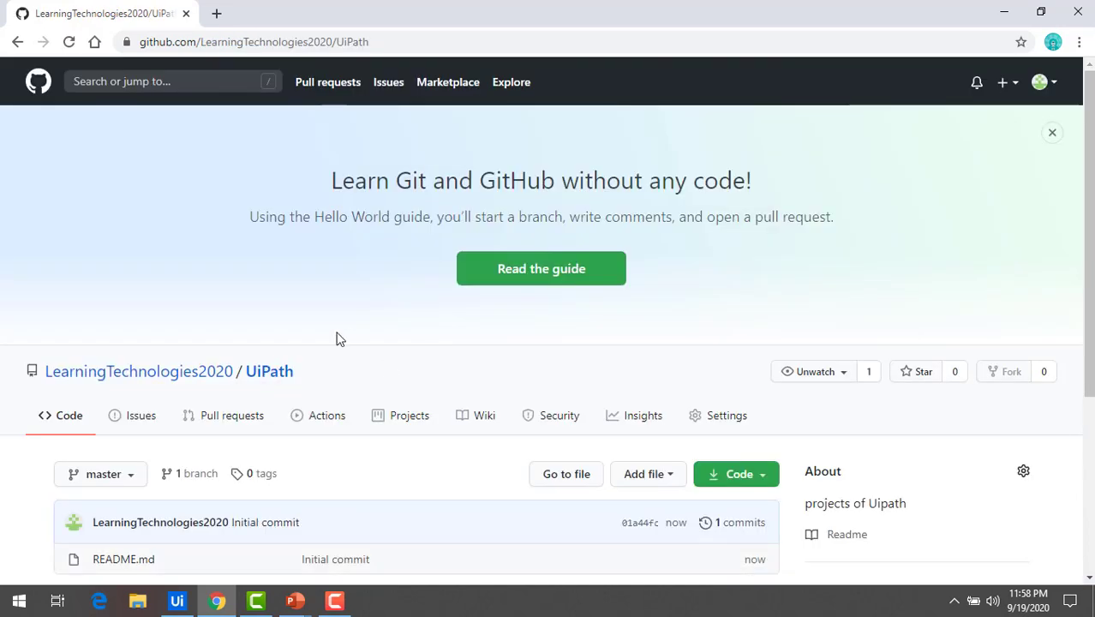
scroll(336, 340, down, 1)
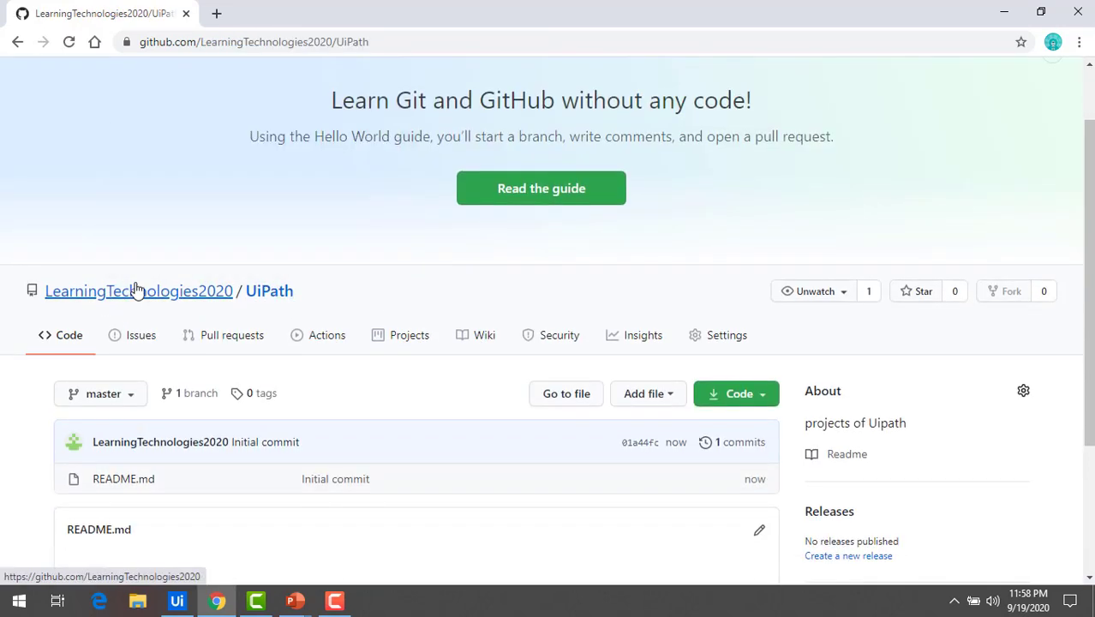
scroll(318, 393, down, 1)
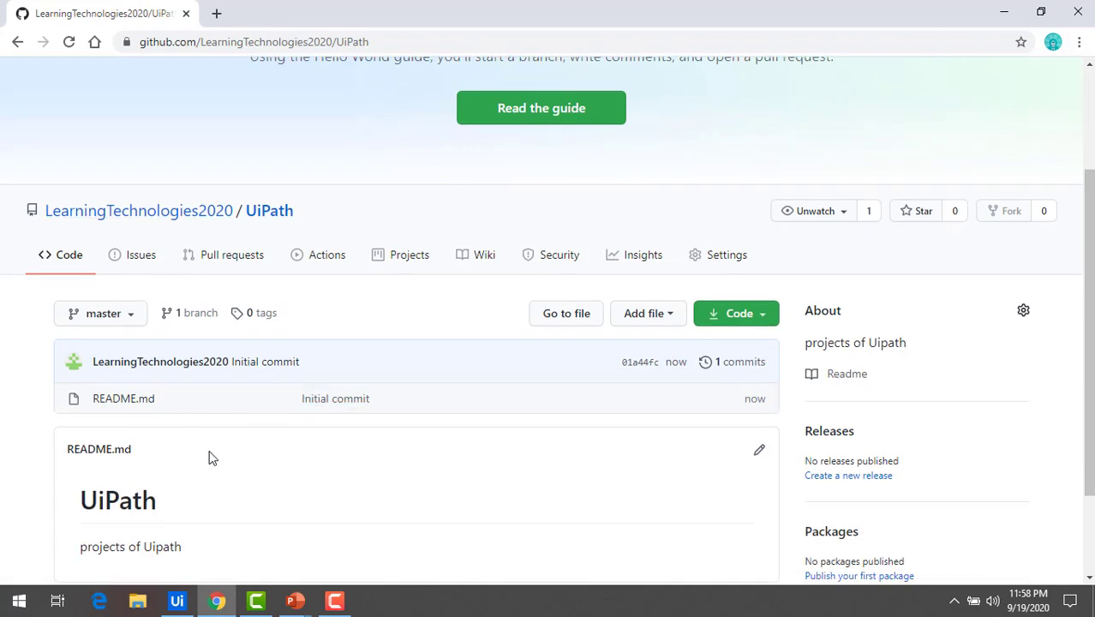
scroll(165, 480, down, 1)
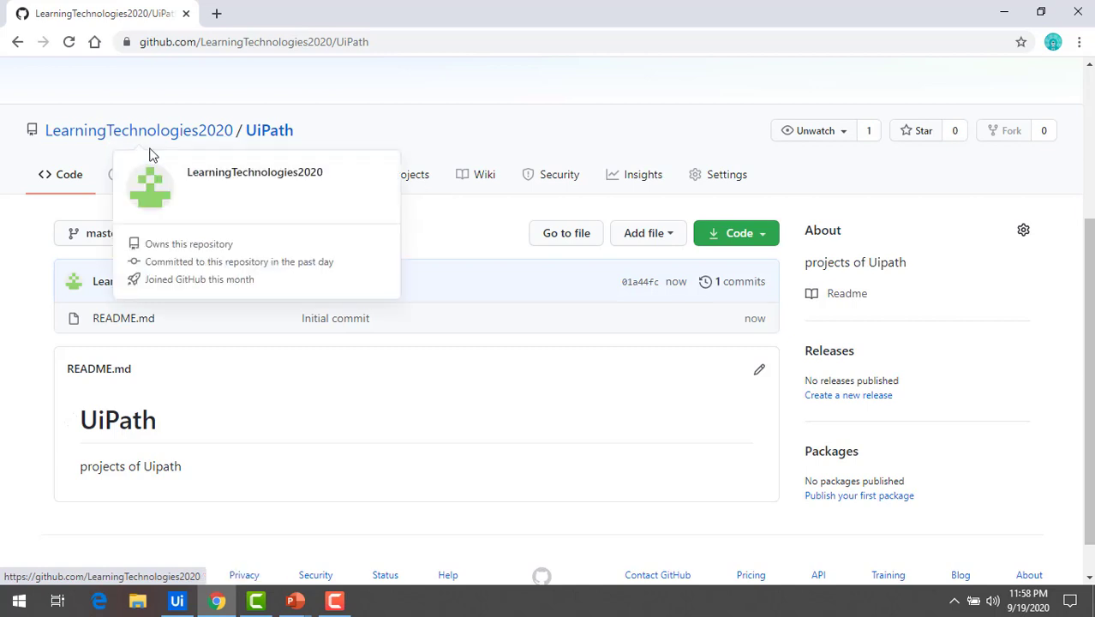
Show your repositories list, with UiPath alongside UiPathProject
scroll(863, 333, up, 3)
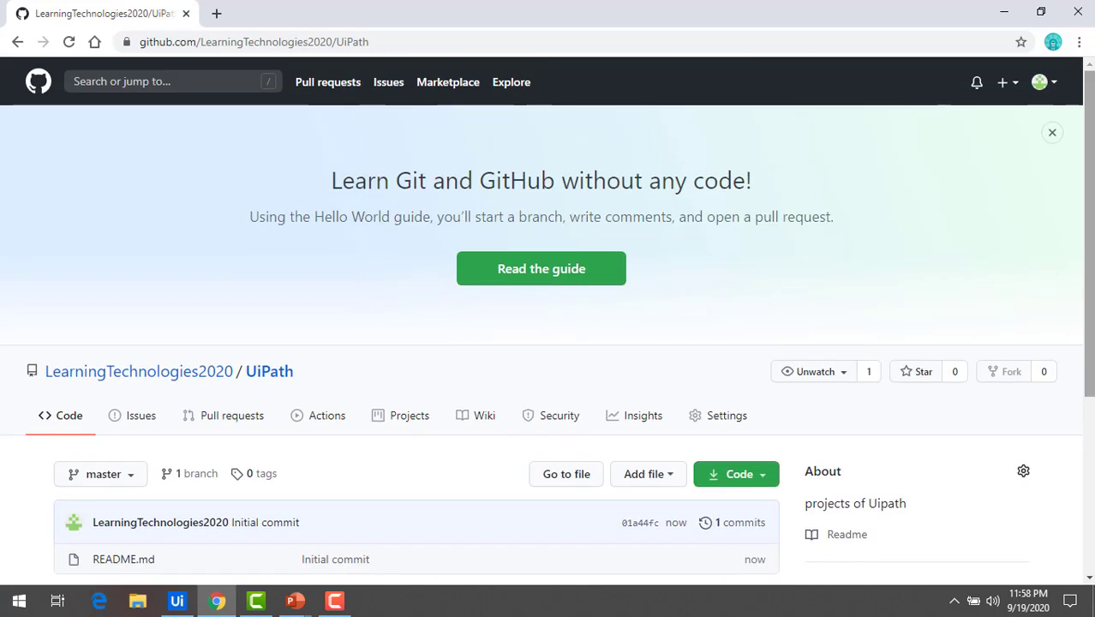
click(1054, 86)
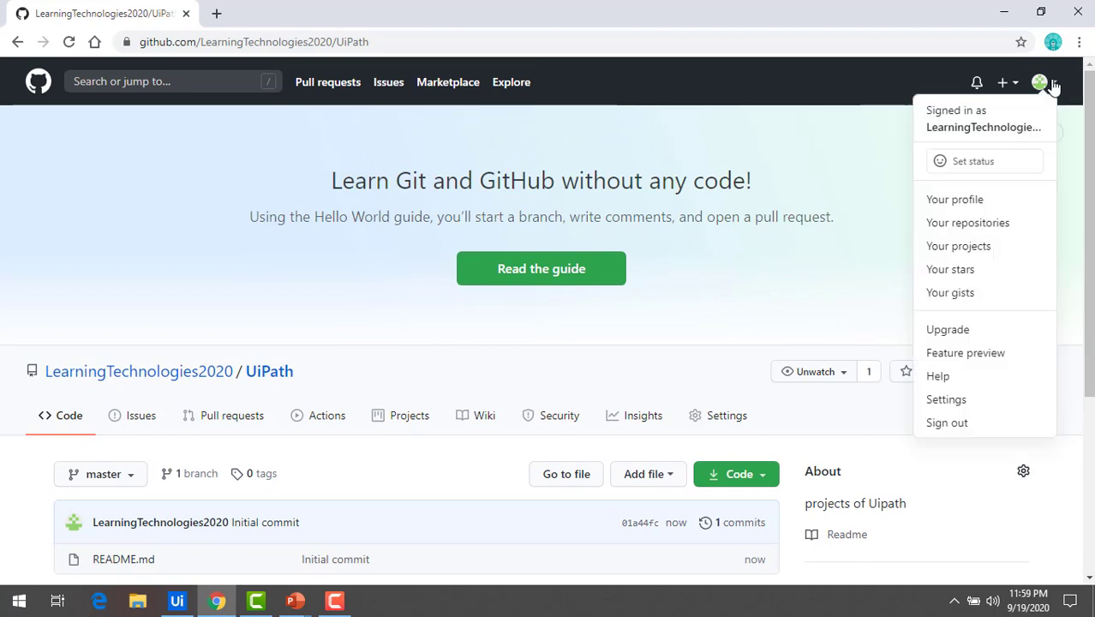
click(981, 231)
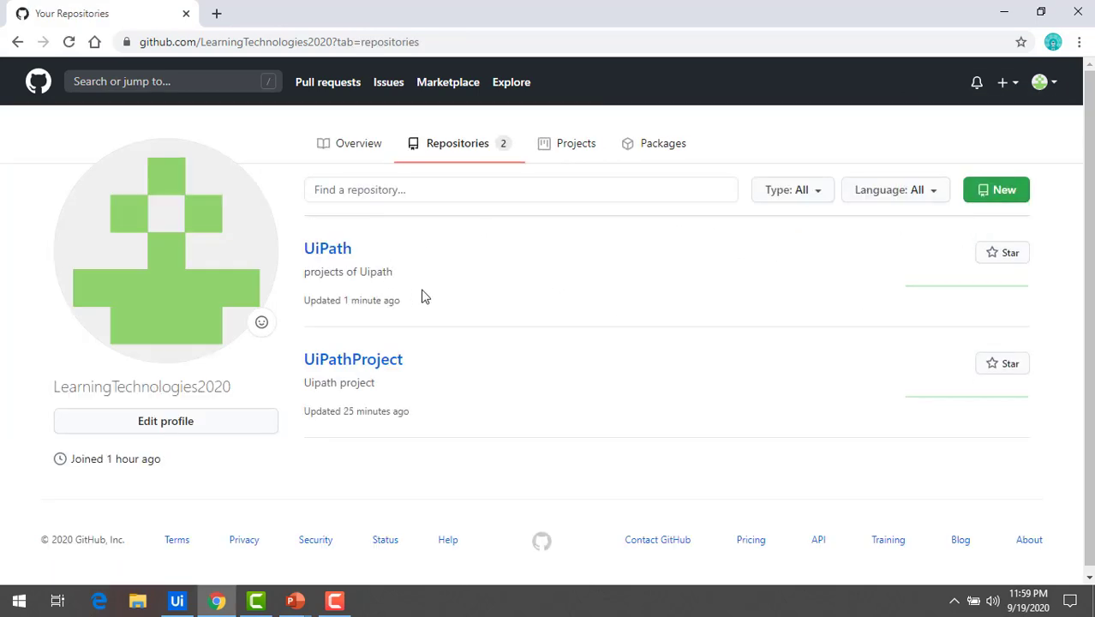
Open the UiPath repository page from the list and review its contents
click(327, 255)
click(326, 253)
click(325, 250)
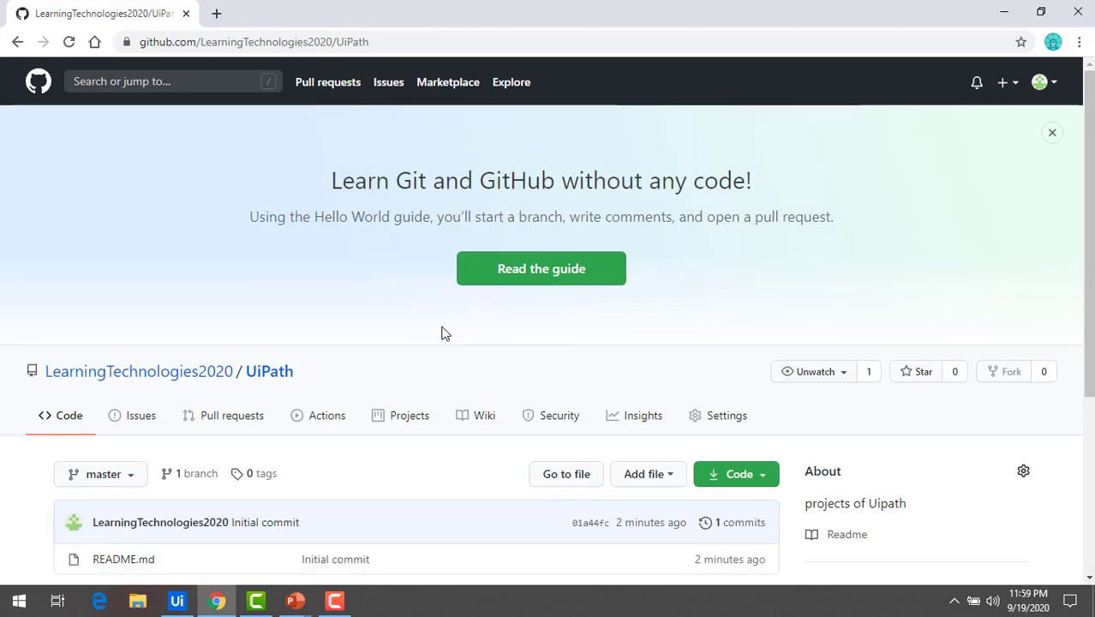
scroll(308, 467, down, 2)
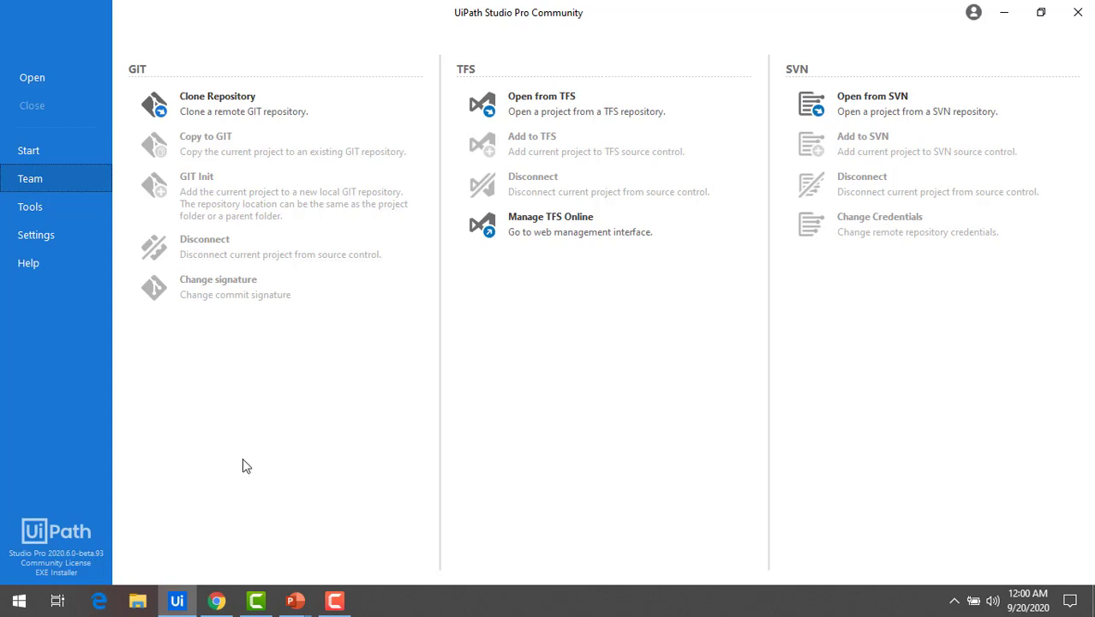
Open the Email Automation Process project from its project.json file
click(30, 82)
double_click(228, 182)
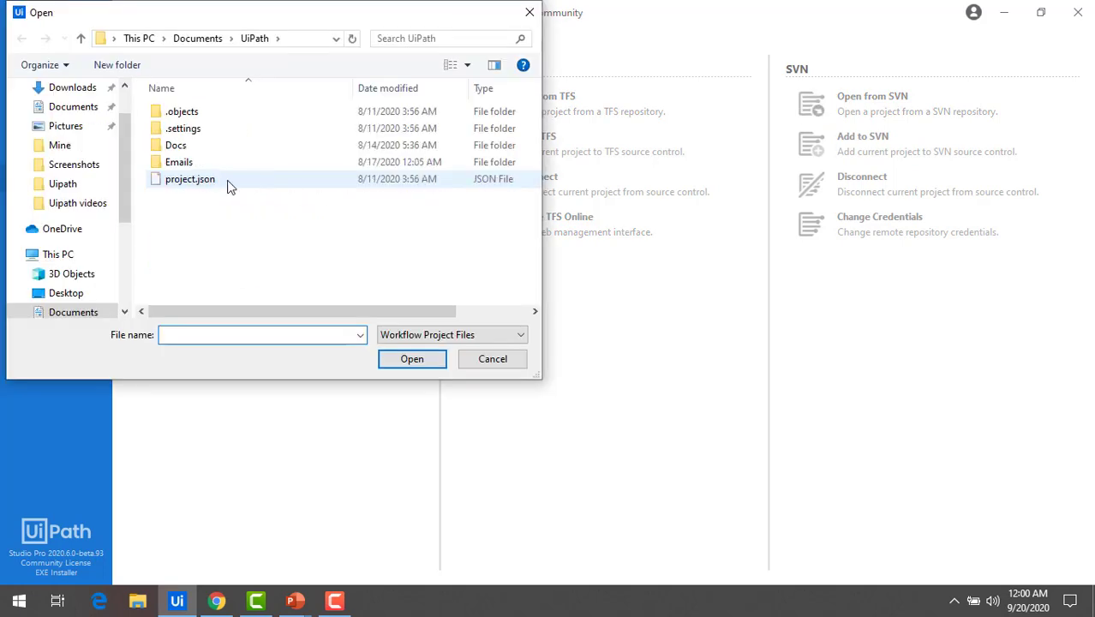
click(205, 189)
double_click(206, 189)
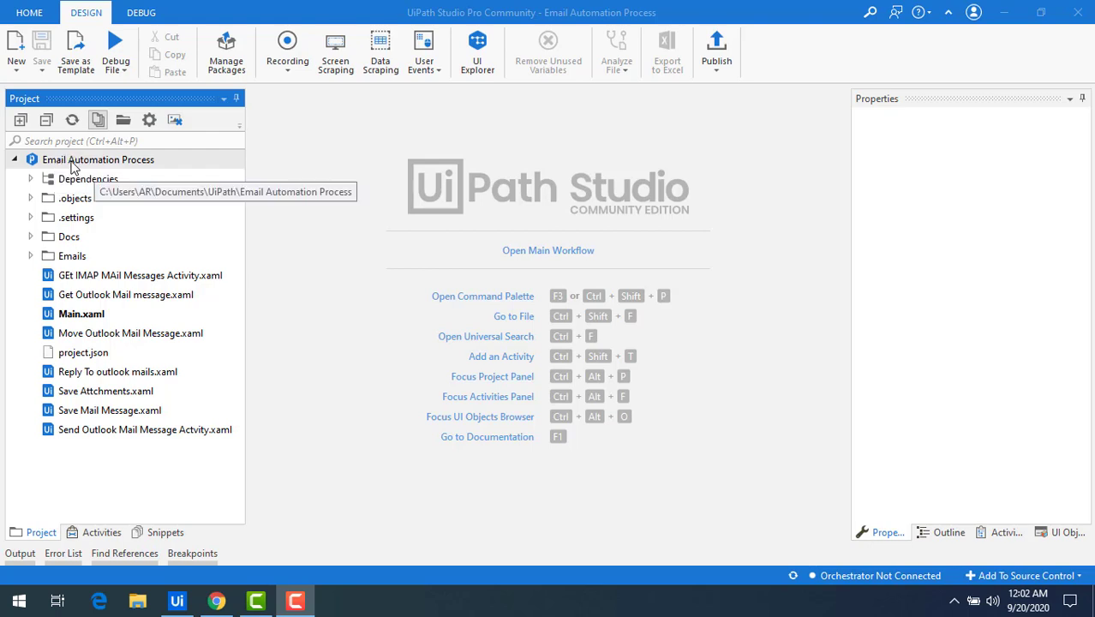
Show the Team page with Git, TFS and SVN options for Email Automation Process
click(73, 167)
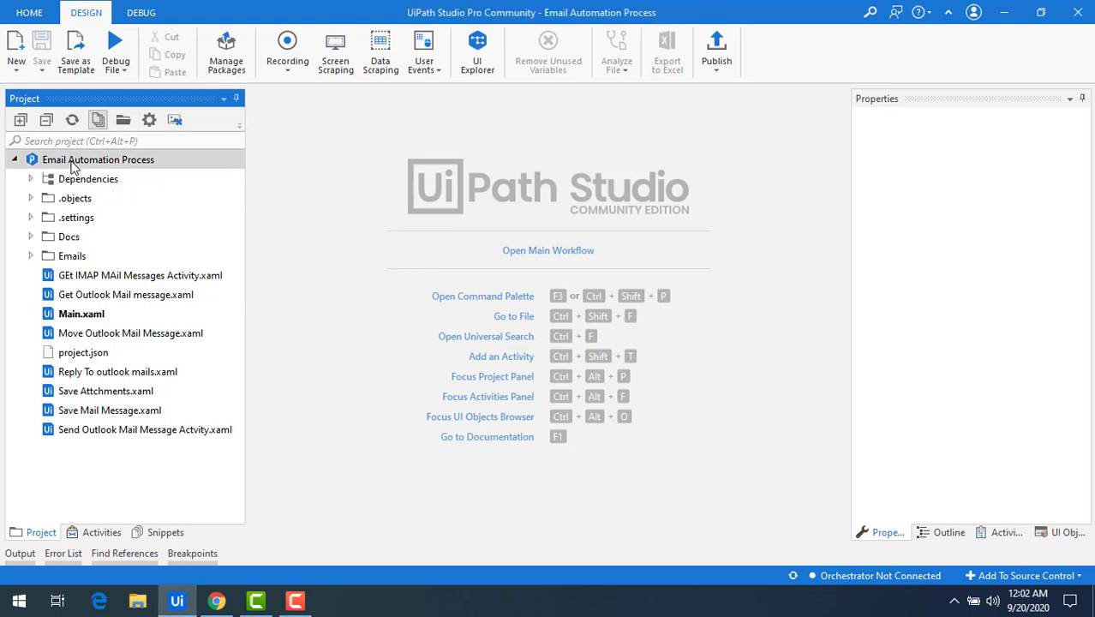
click(34, 14)
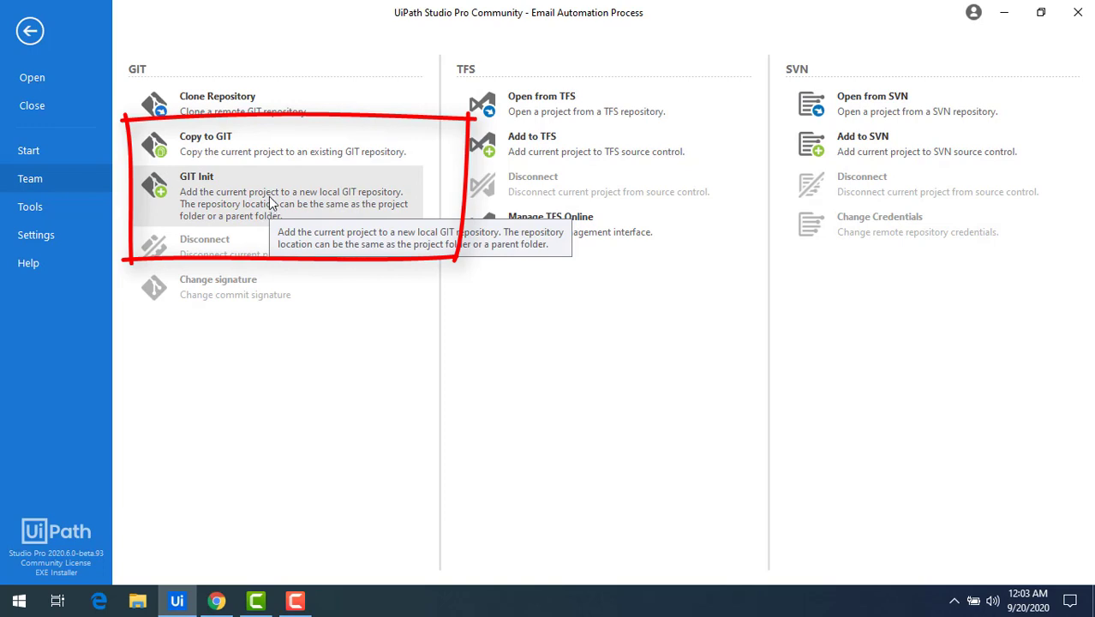
Initialise Git in the Email Automation Process folder, bringing up Commit Changes
click(230, 189)
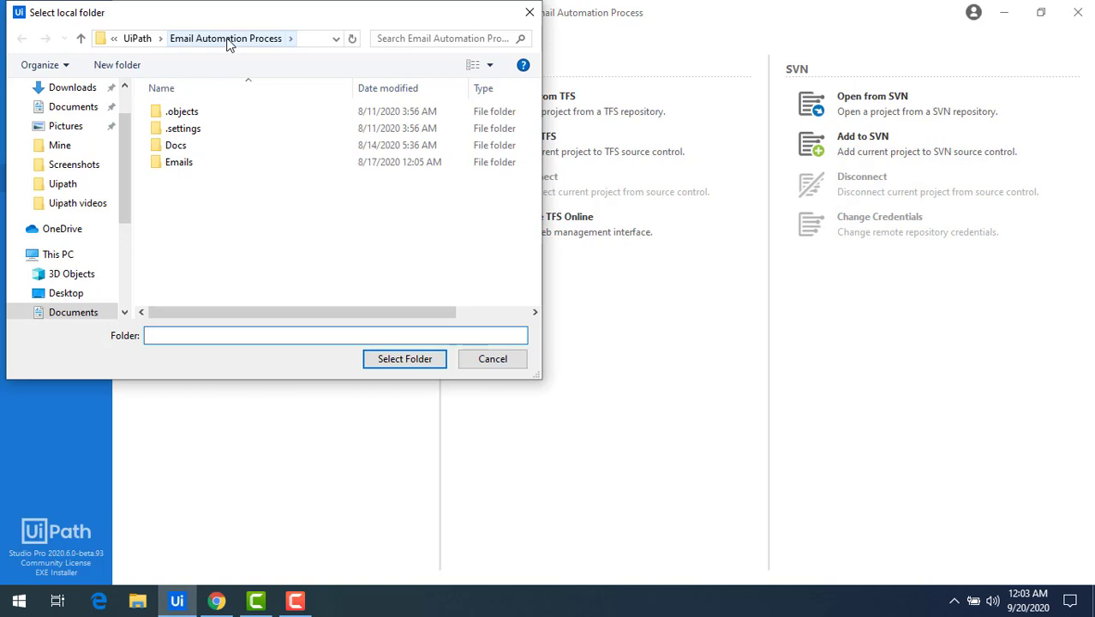
click(405, 360)
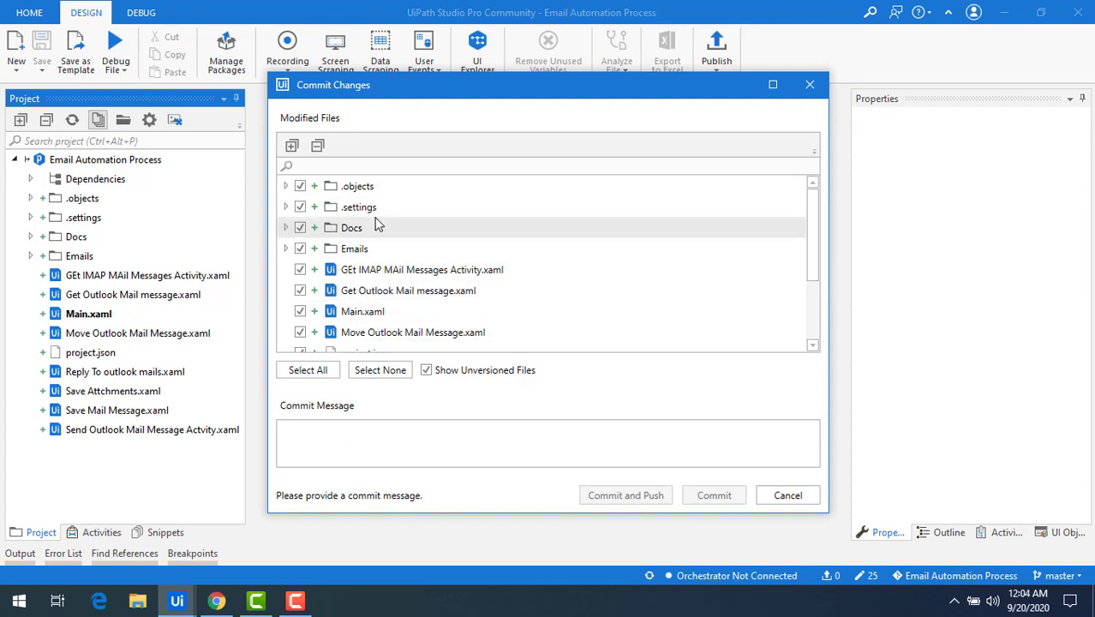
Keep all project files checked and enter the commit message 'Email Automation process'
click(302, 188)
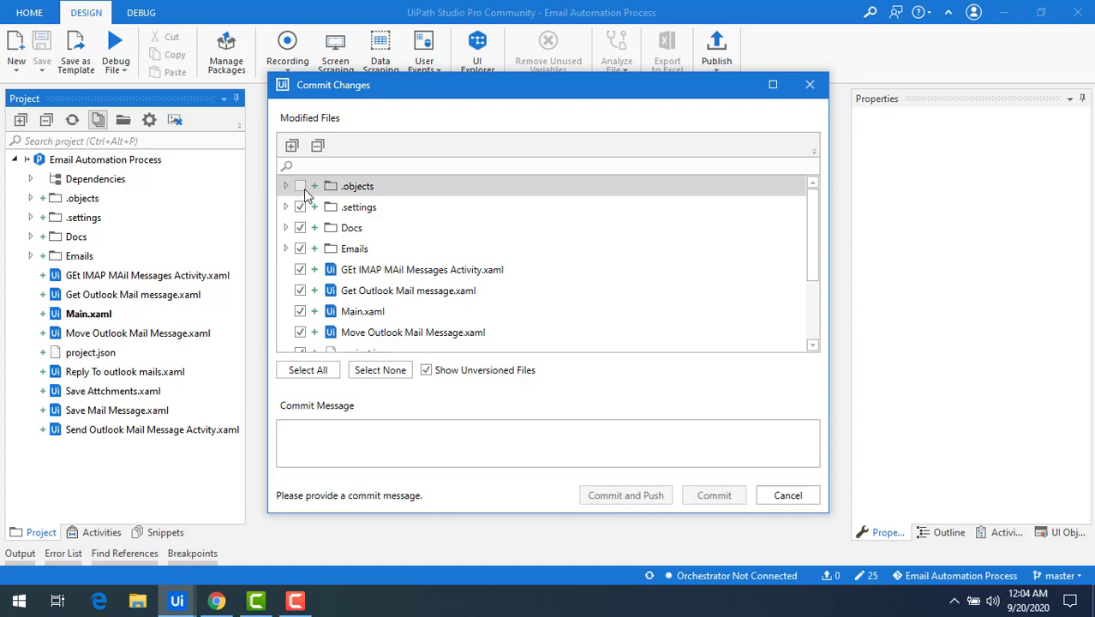
click(300, 186)
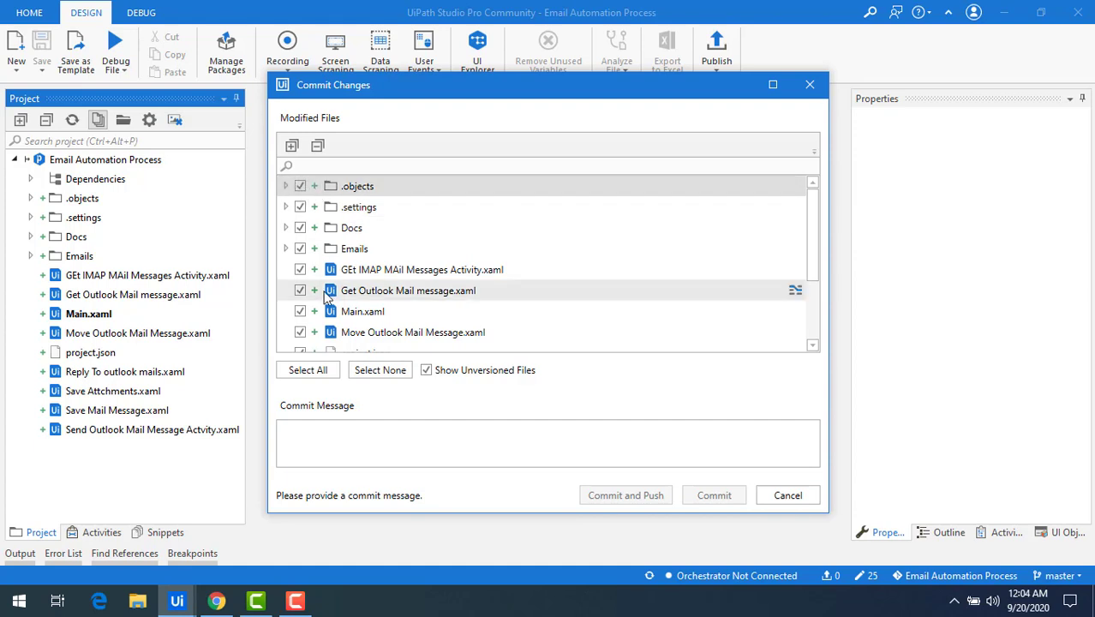
scroll(308, 313, down, 3)
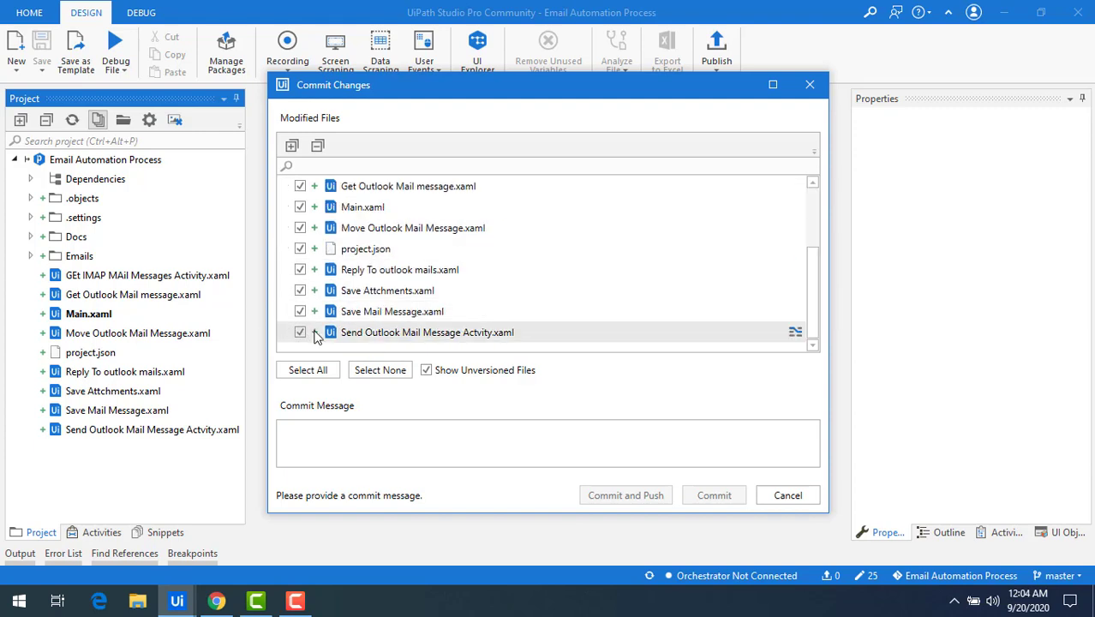
scroll(315, 336, up, 3)
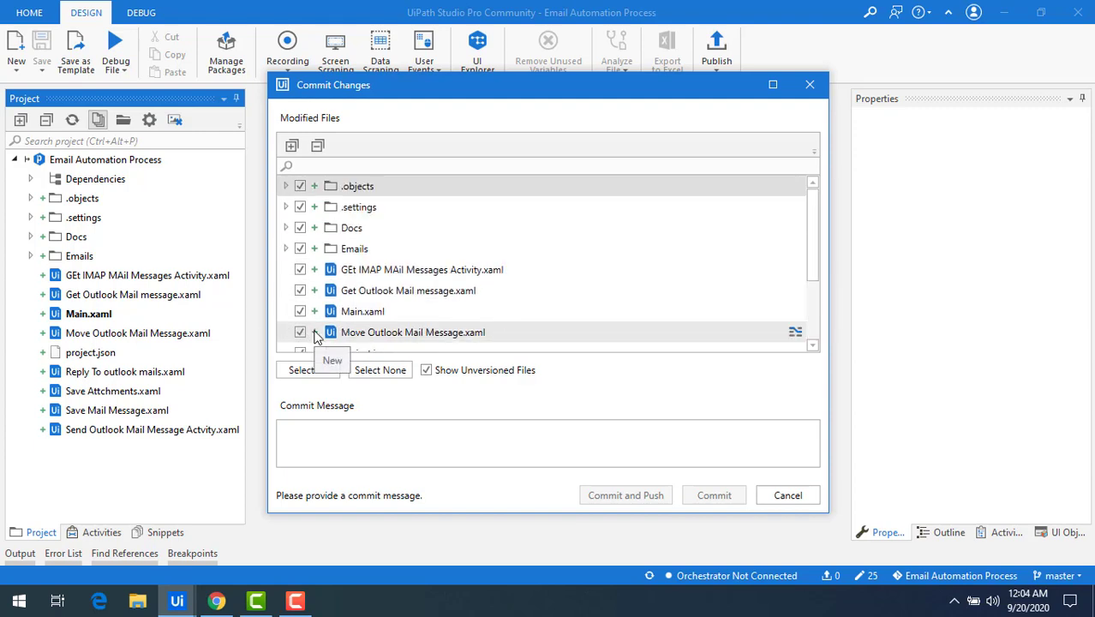
click(339, 442)
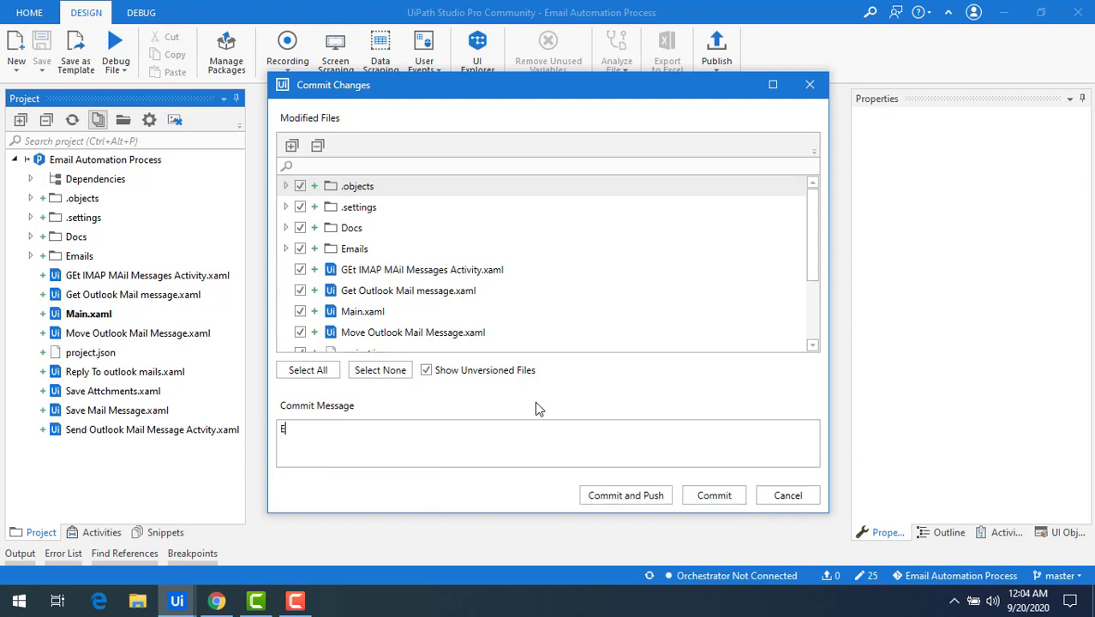
text(Email Automation process)
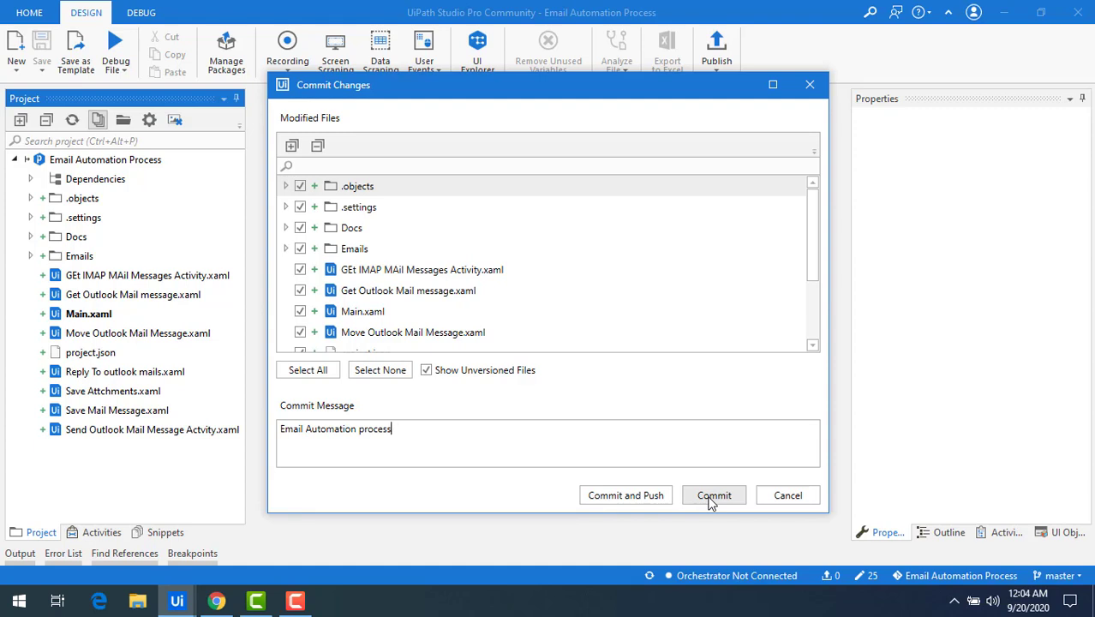
Check the GitHub repository, then commit the files locally on master
click(217, 601)
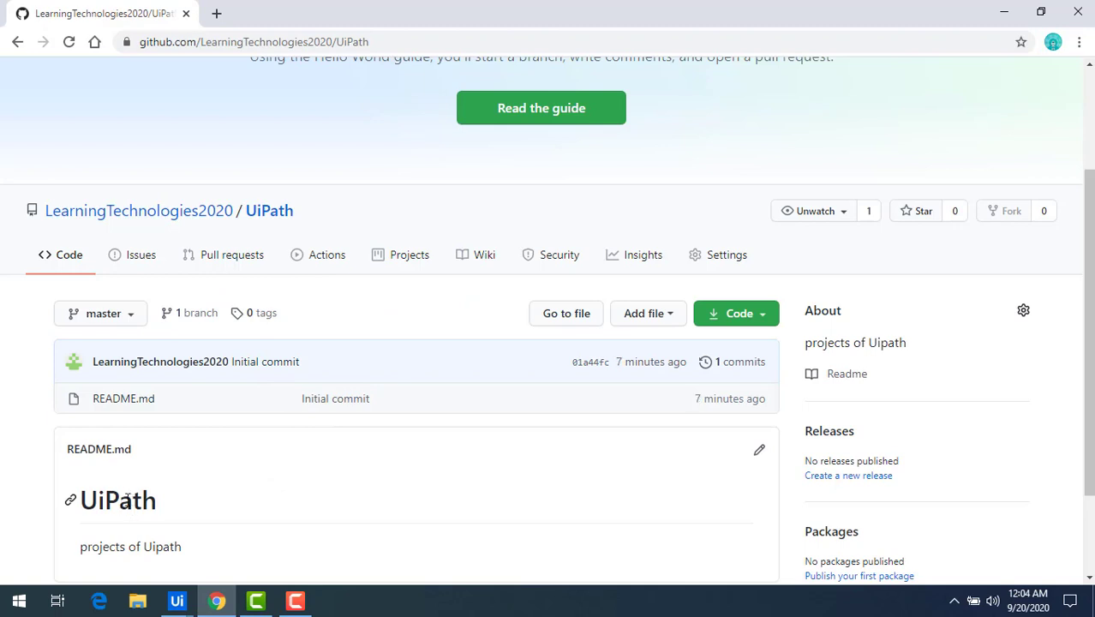
scroll(231, 514, down, 2)
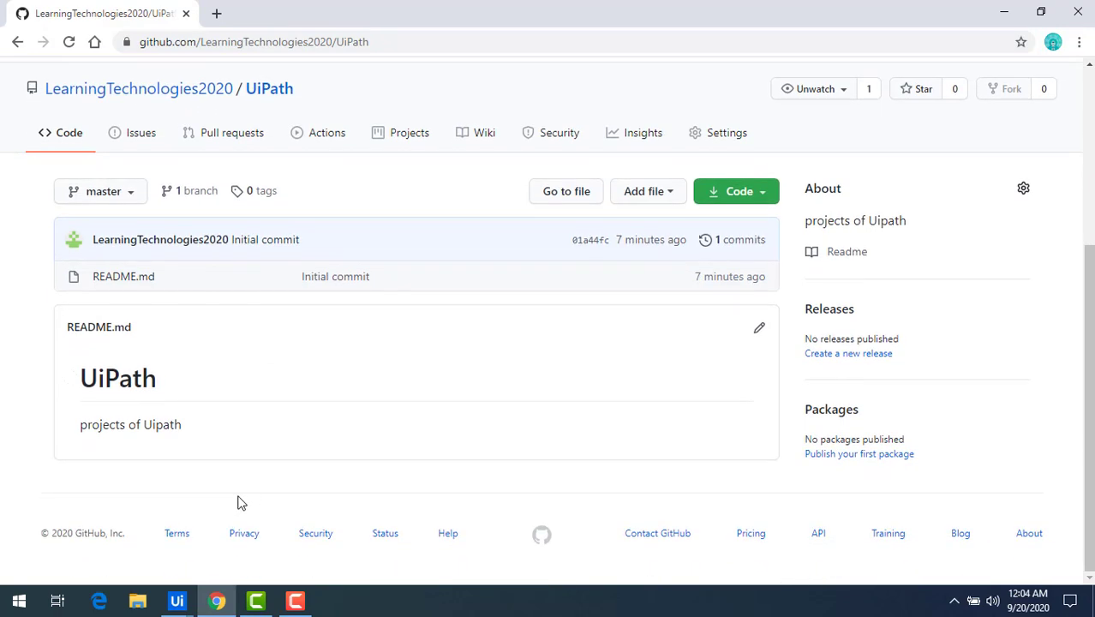
key(alt+Tab)
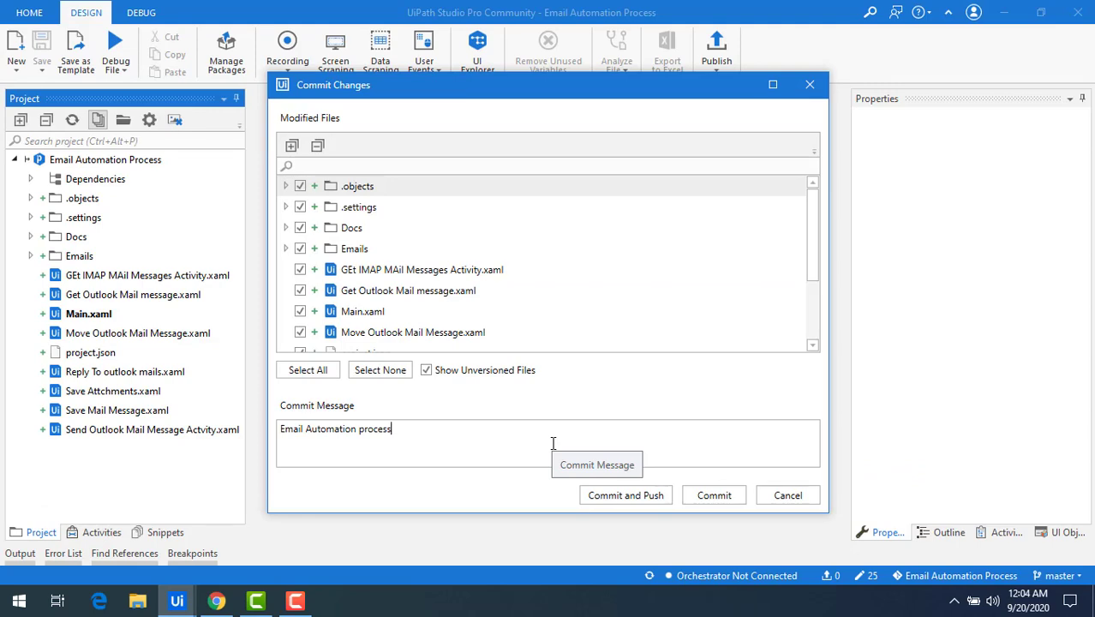
click(714, 495)
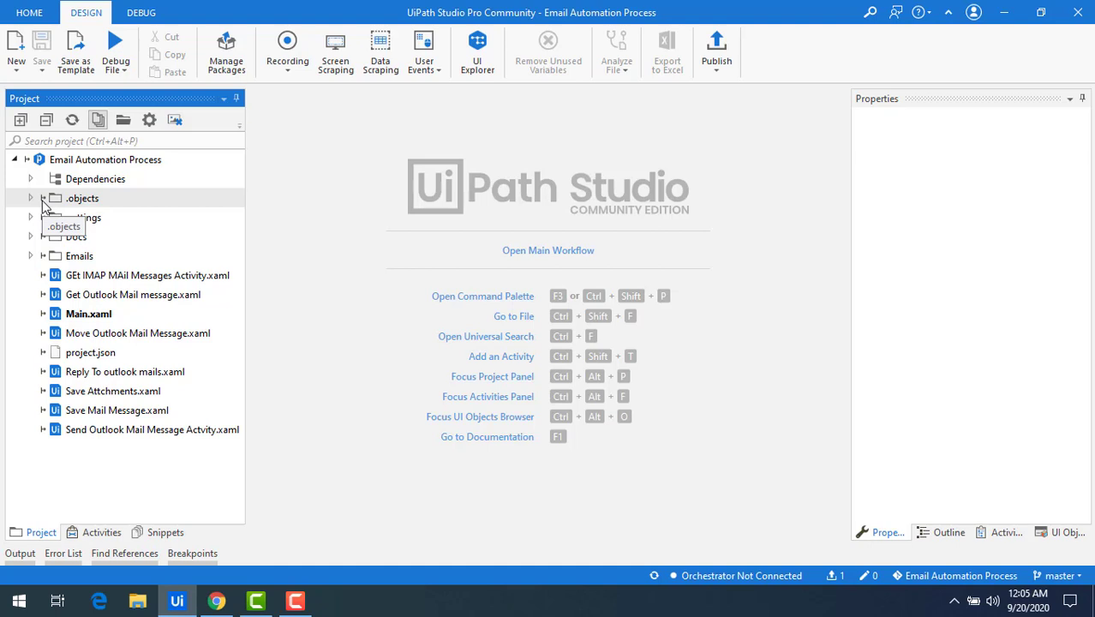
click(217, 601)
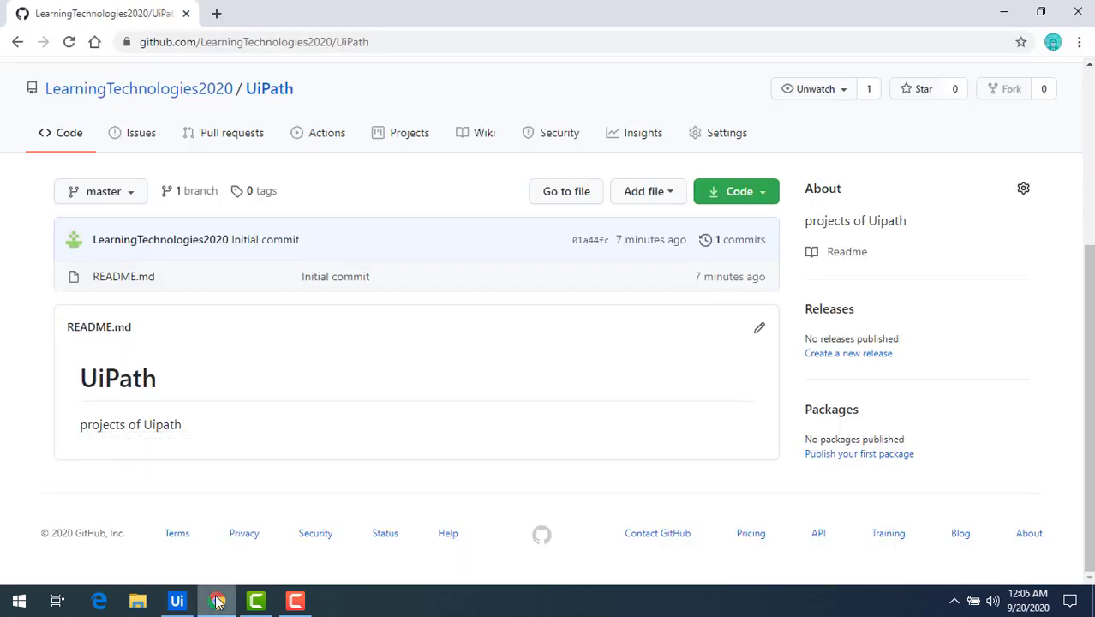
click(69, 42)
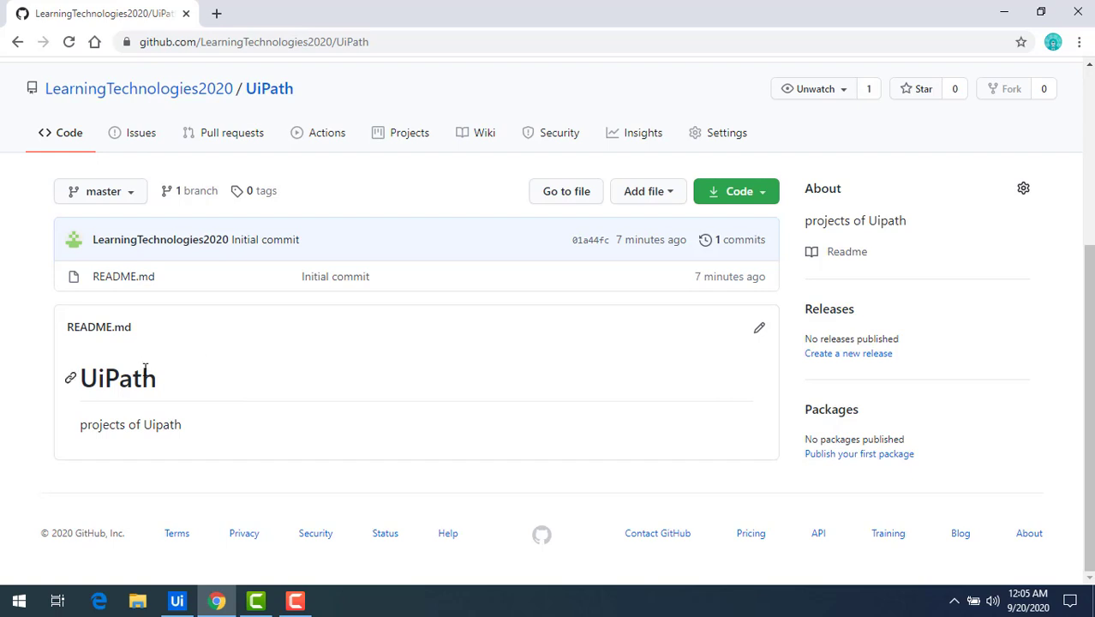
scroll(194, 398, up, 1)
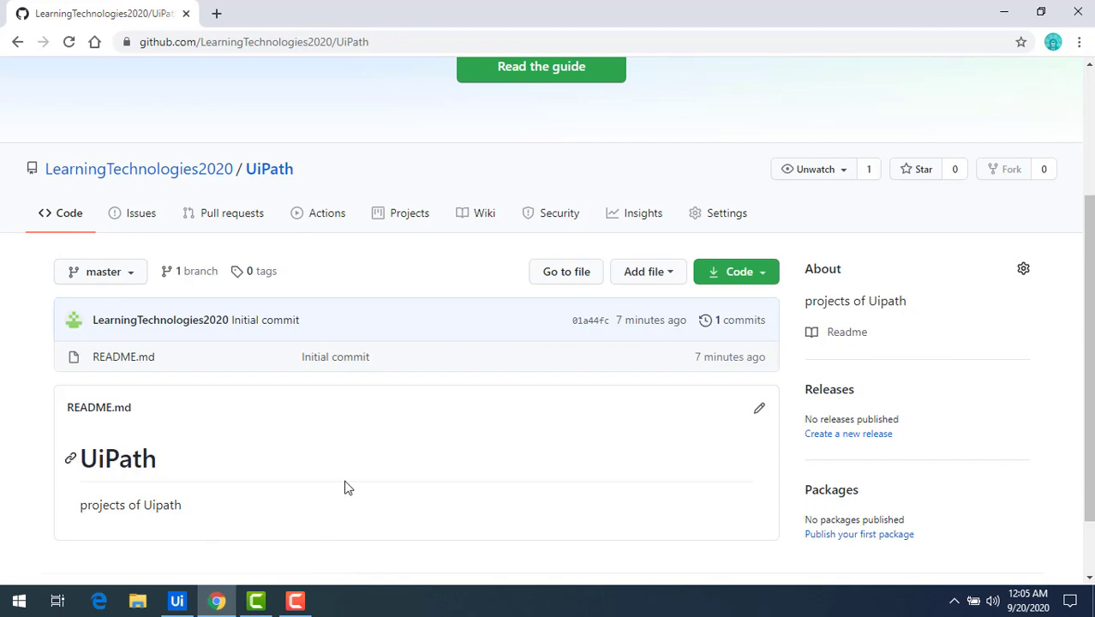
click(176, 601)
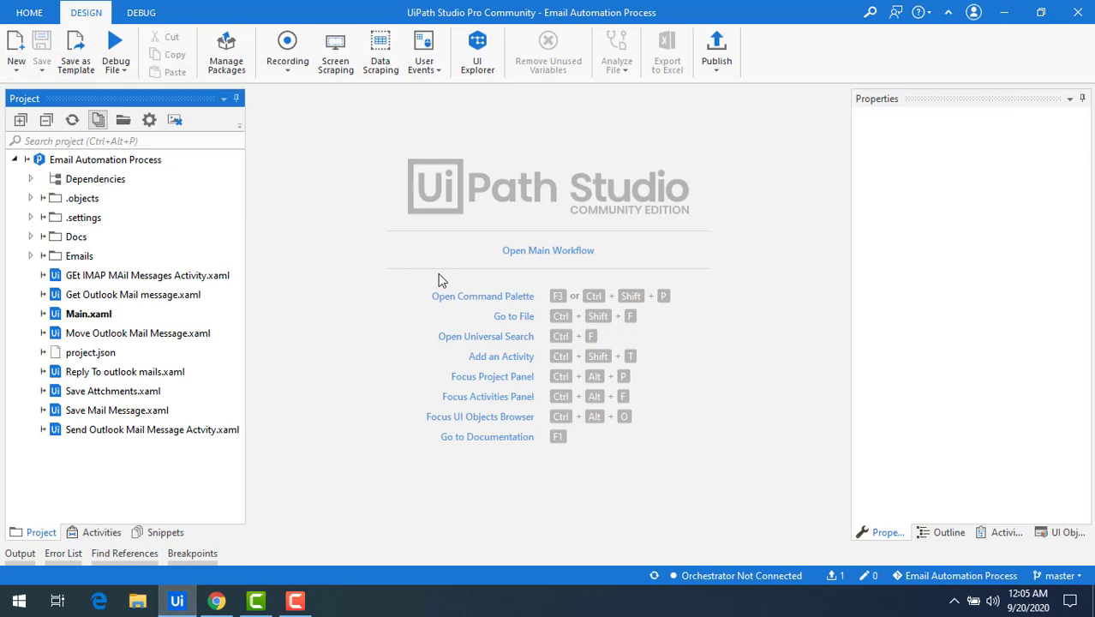
Push the project root and name the new remote UiPath, then show the GitHub repository
right_click(102, 163)
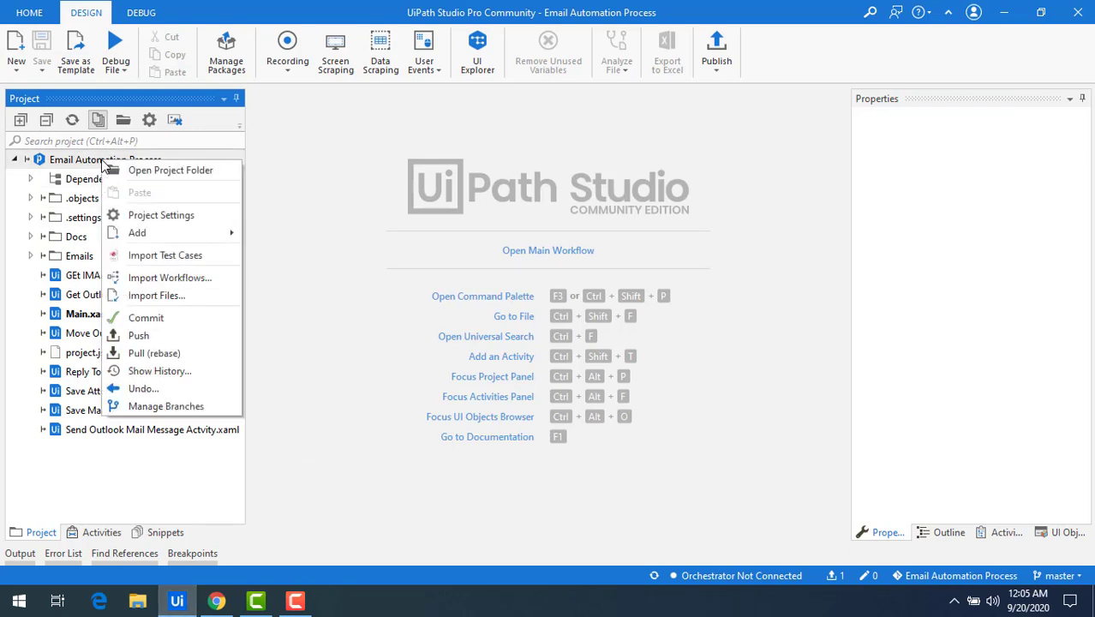
click(151, 336)
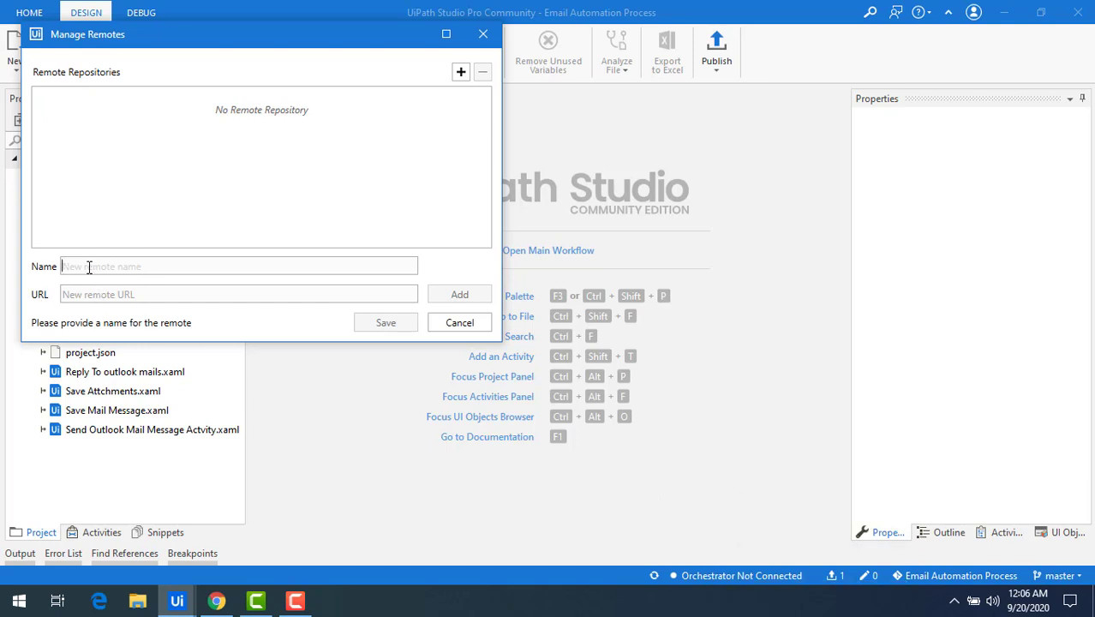
text(UiPath)
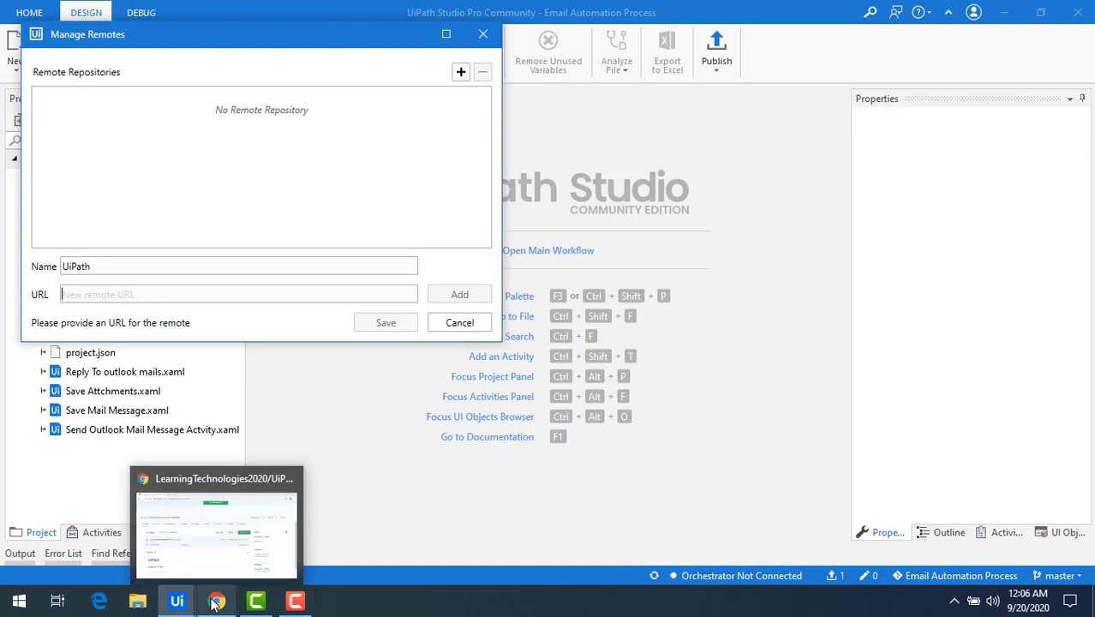
click(214, 518)
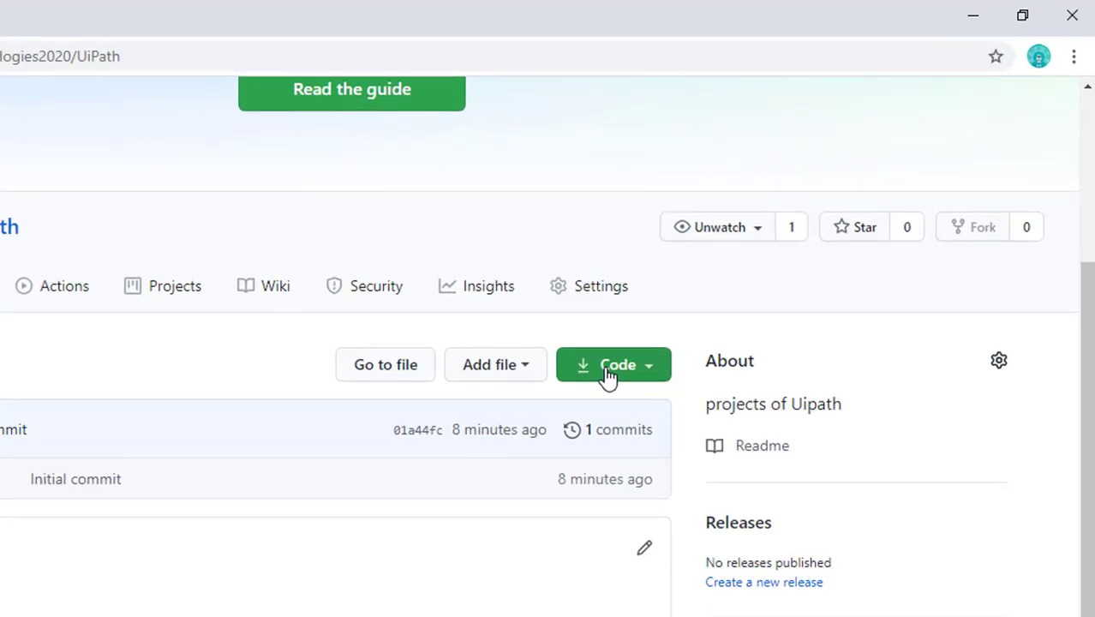
Copy the UiPath repository's HTTPS clone URL from the Code menu
click(606, 374)
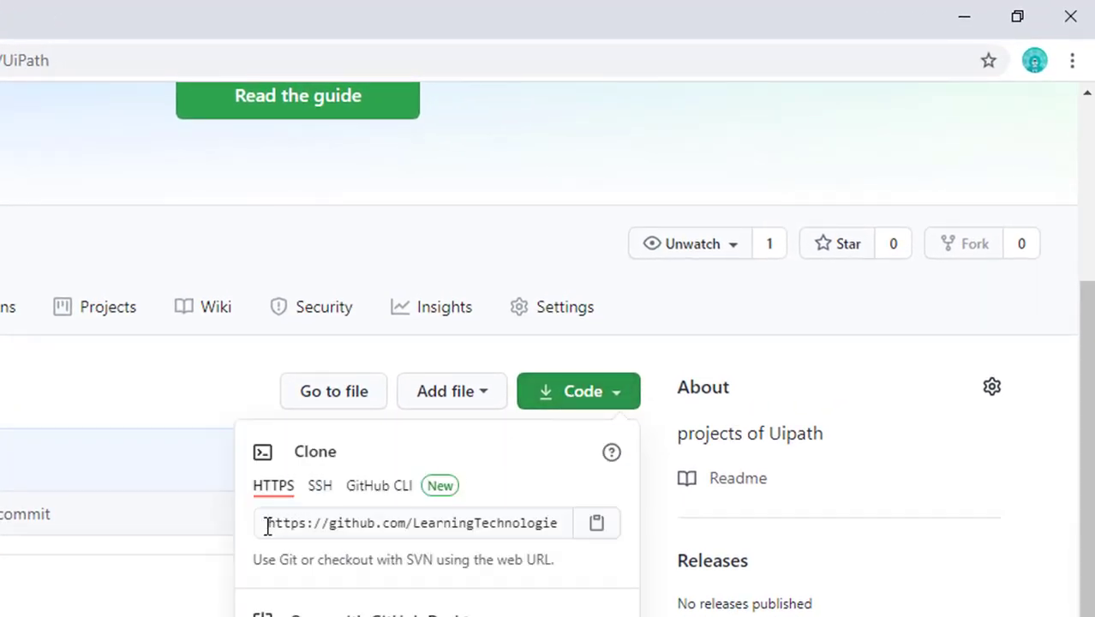
click(272, 526)
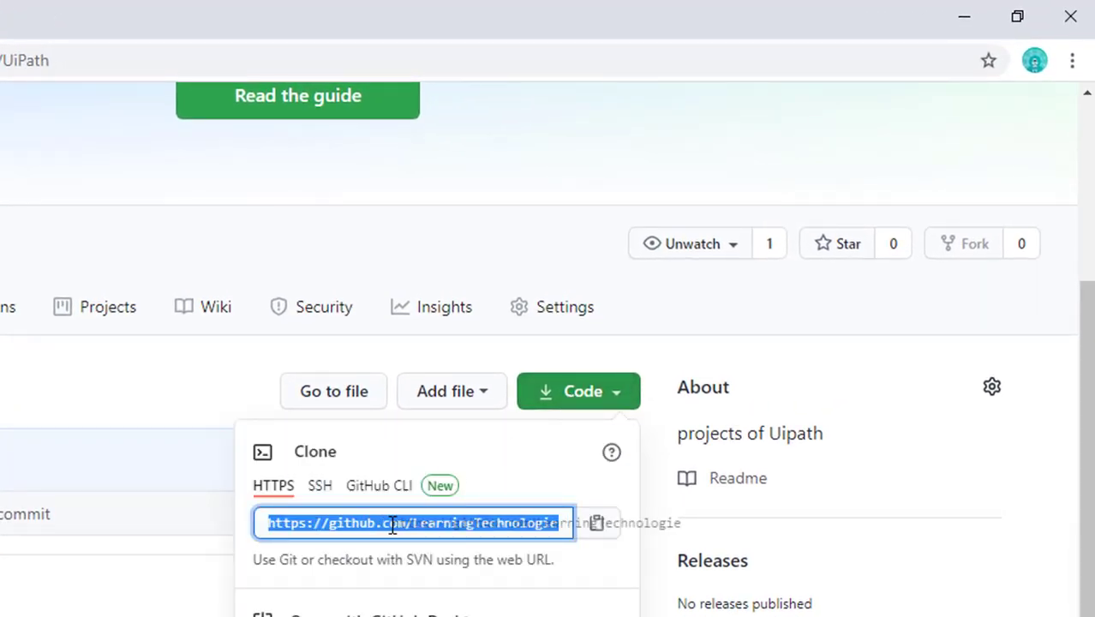
click(597, 526)
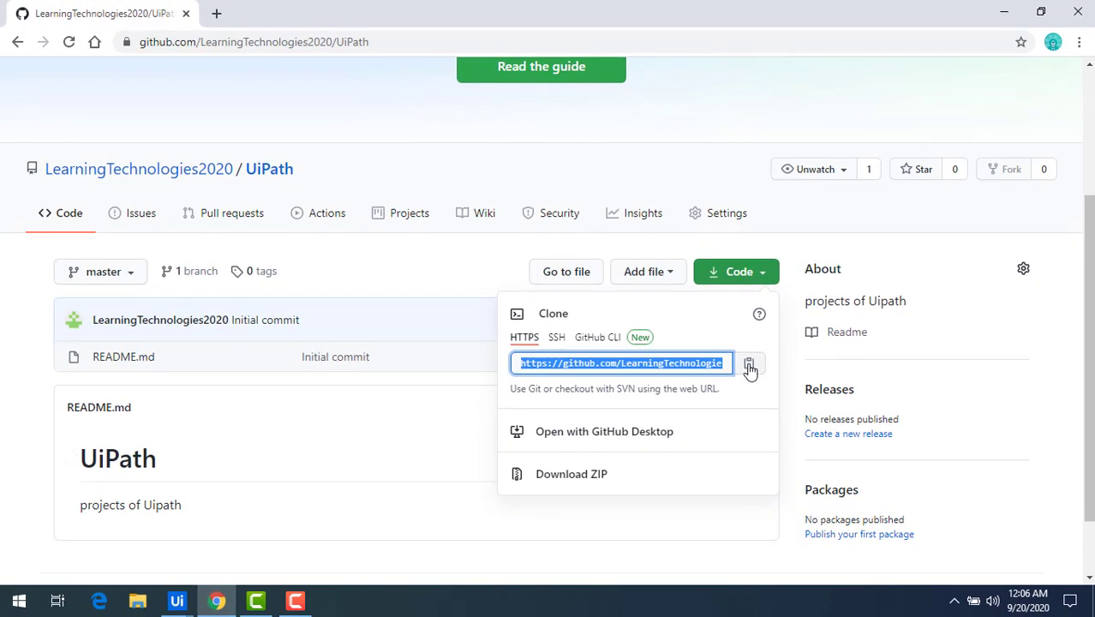
click(750, 367)
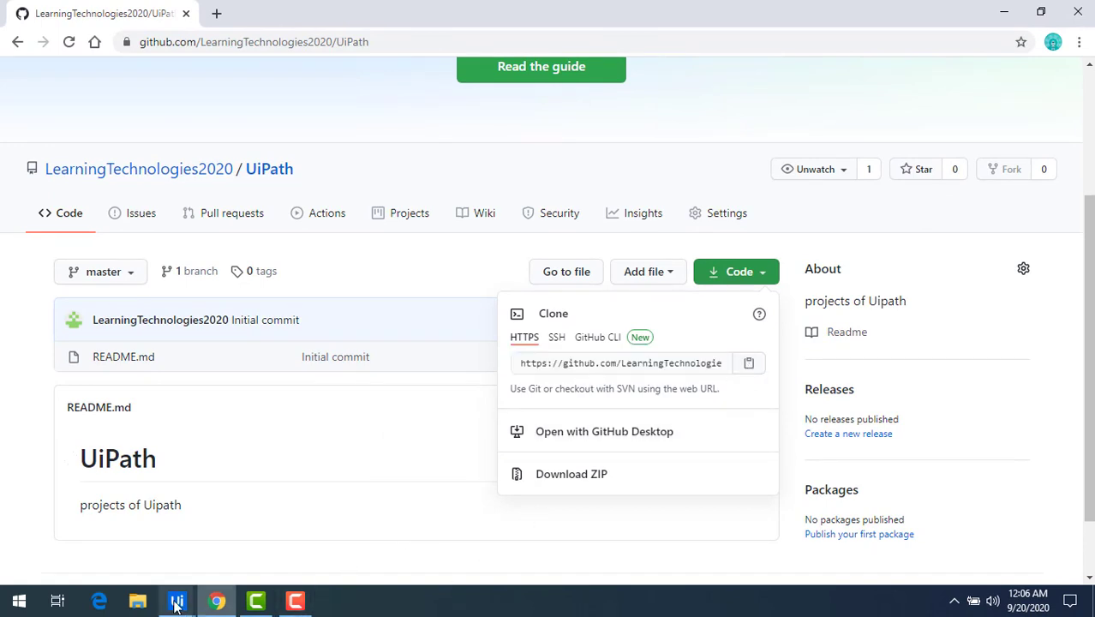
Add the UiPath remote with the pasted GitHub URL, save it and start the push
mouse_move(177, 603)
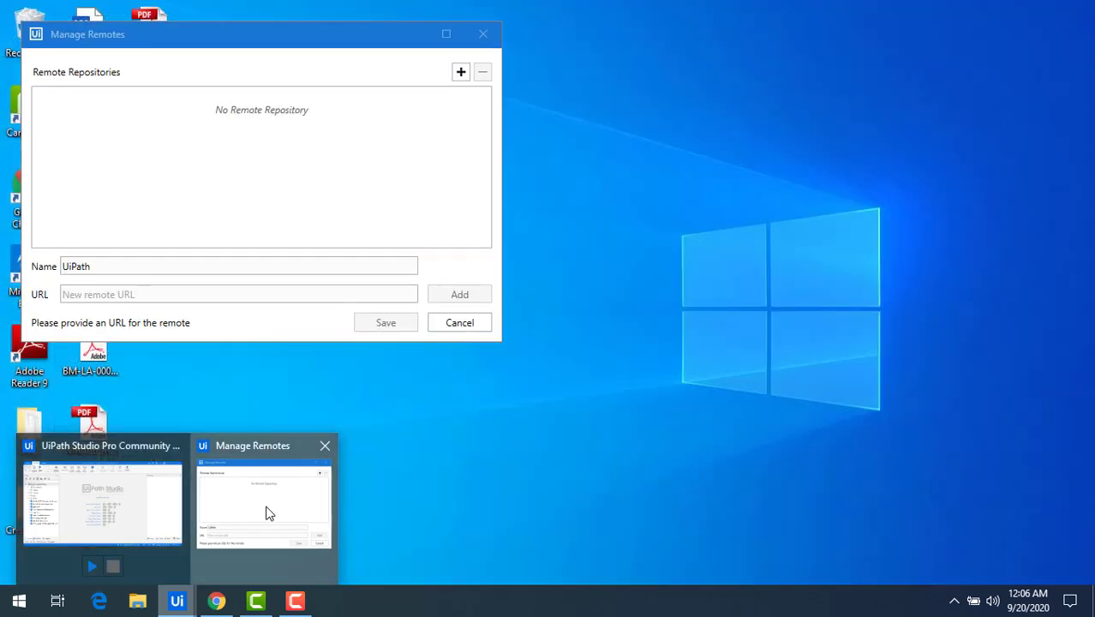
click(265, 512)
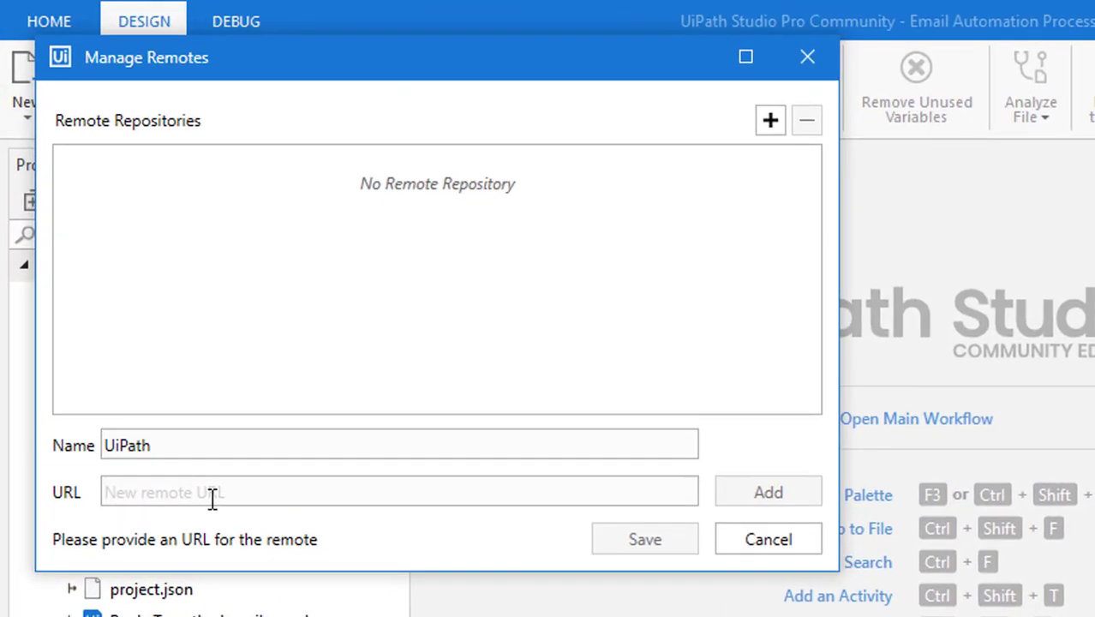
key(ctrl+v)
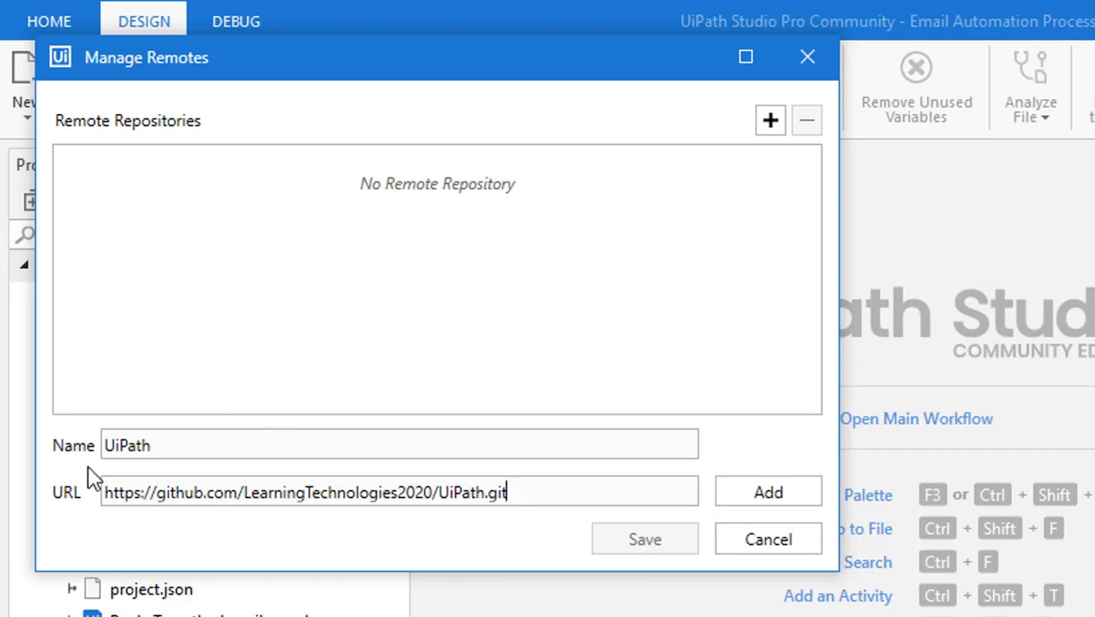
click(774, 502)
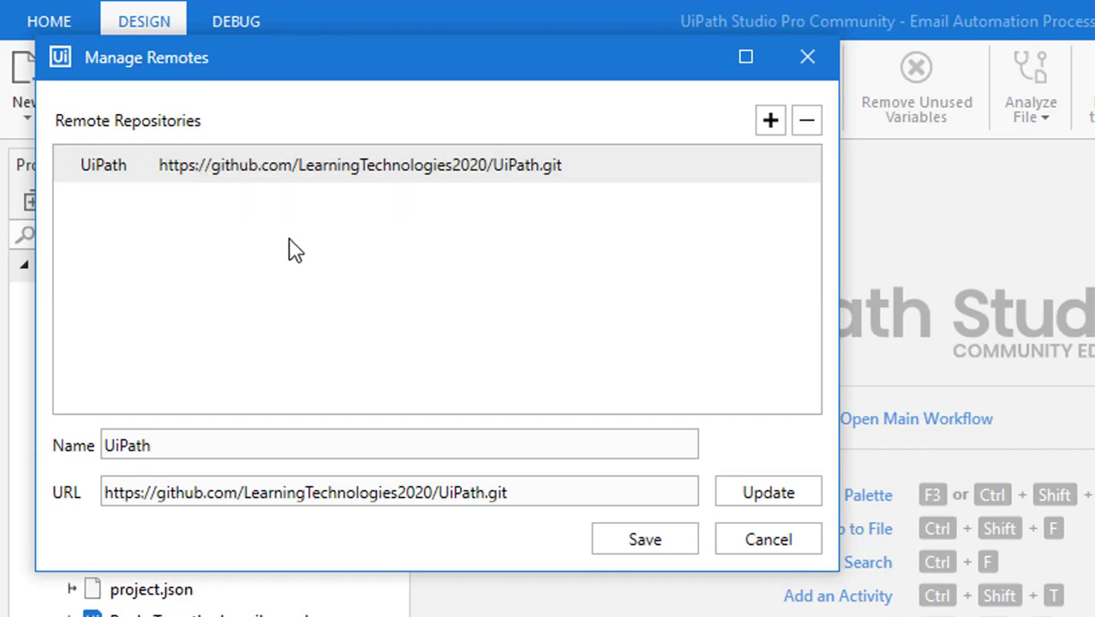
click(641, 540)
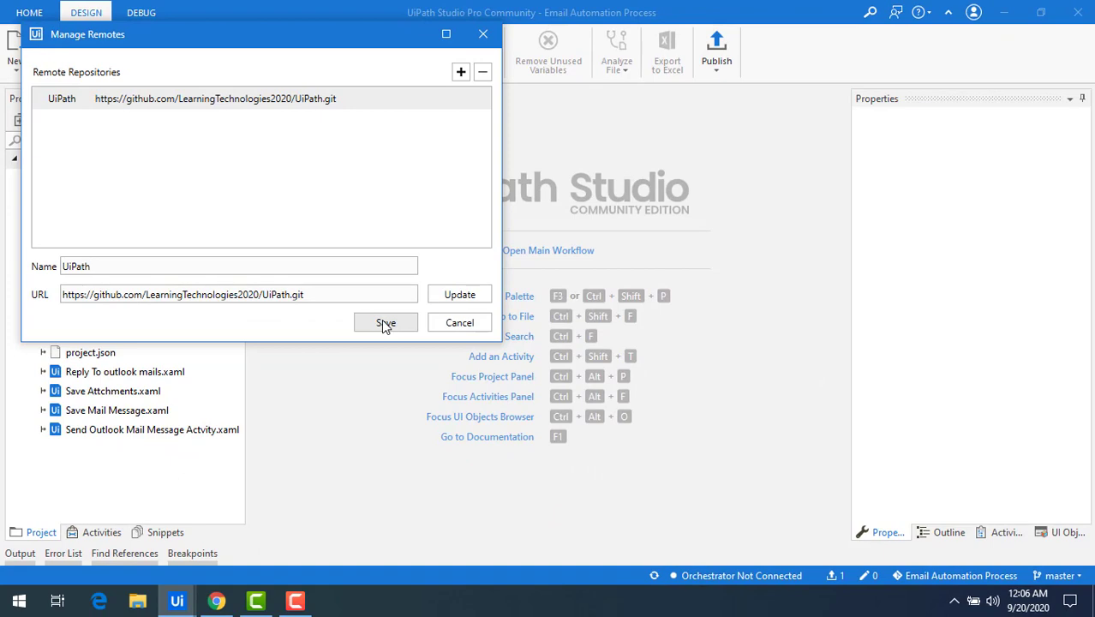
click(383, 324)
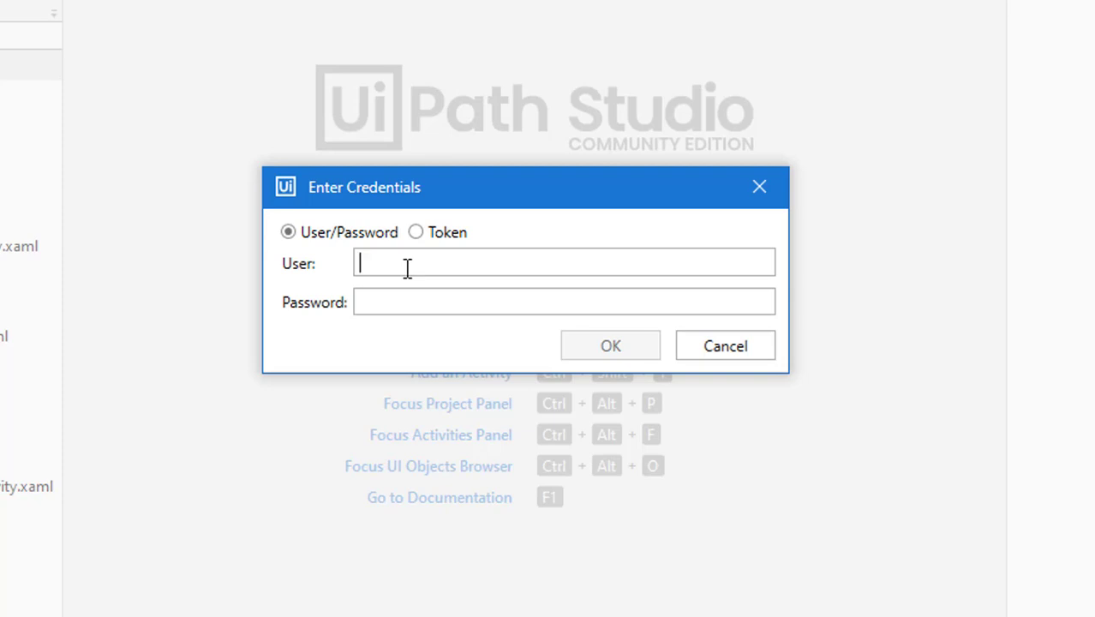
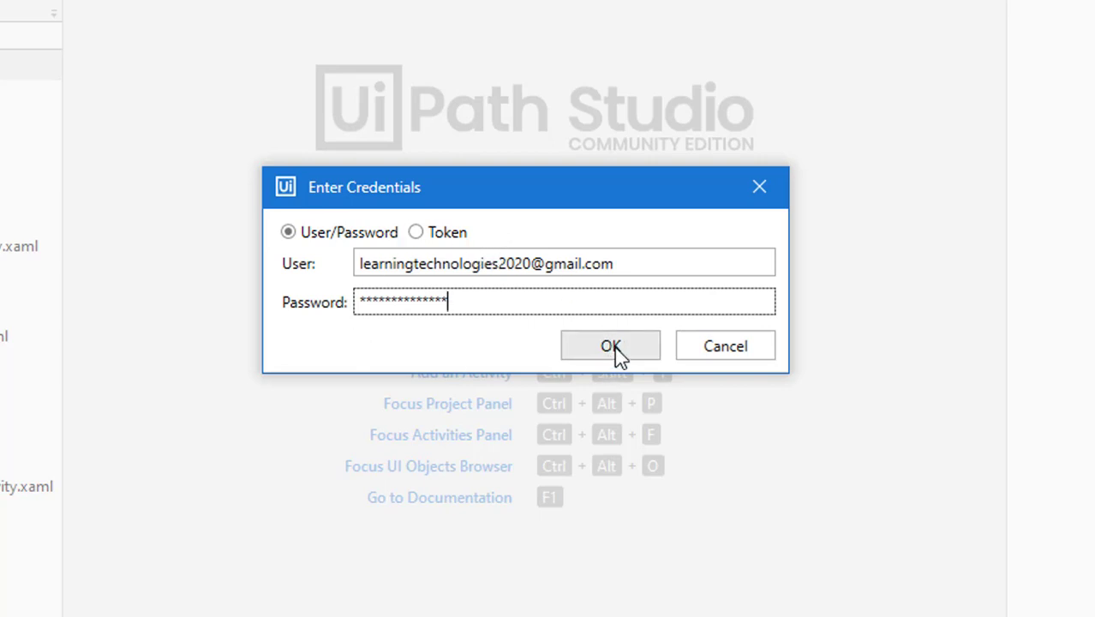
Sign in with the GitHub account credentials and force-push the local commit over the remote content
click(613, 346)
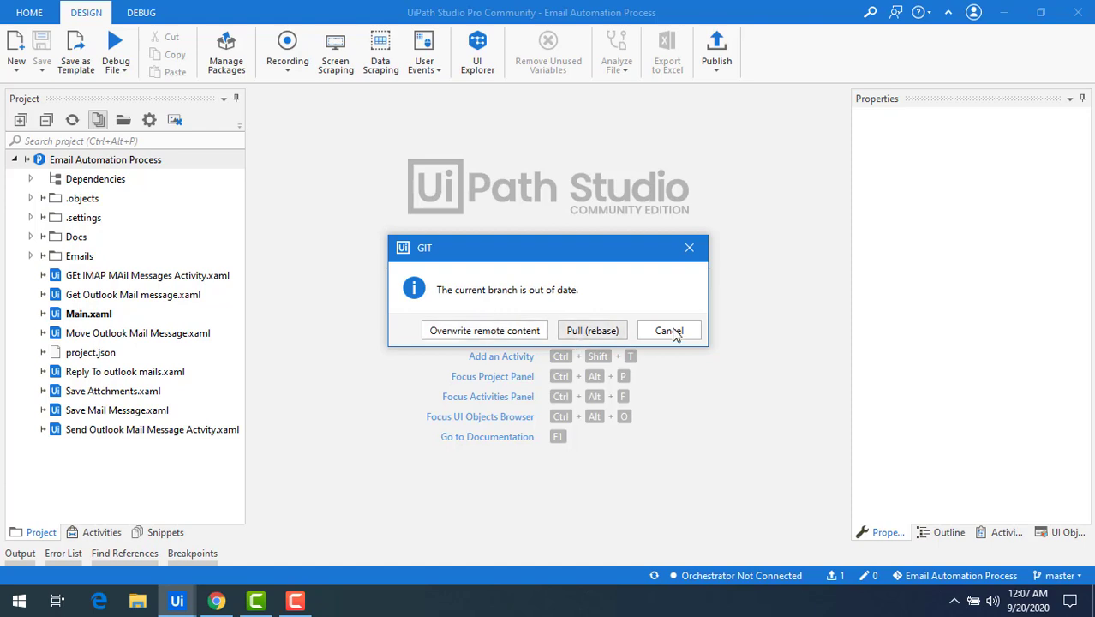
click(493, 333)
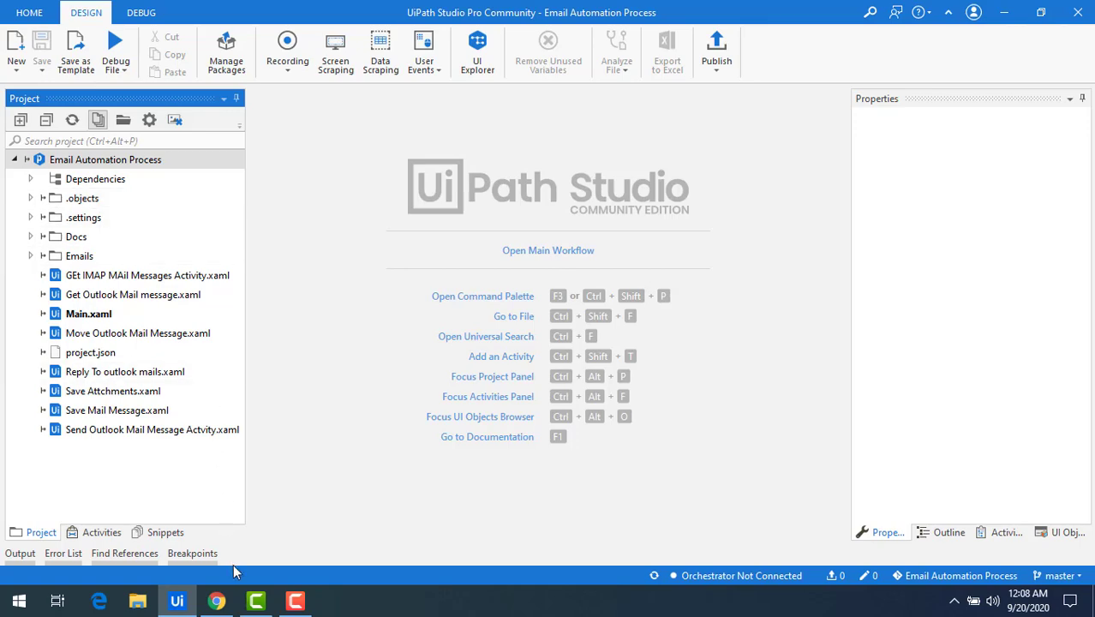
click(218, 603)
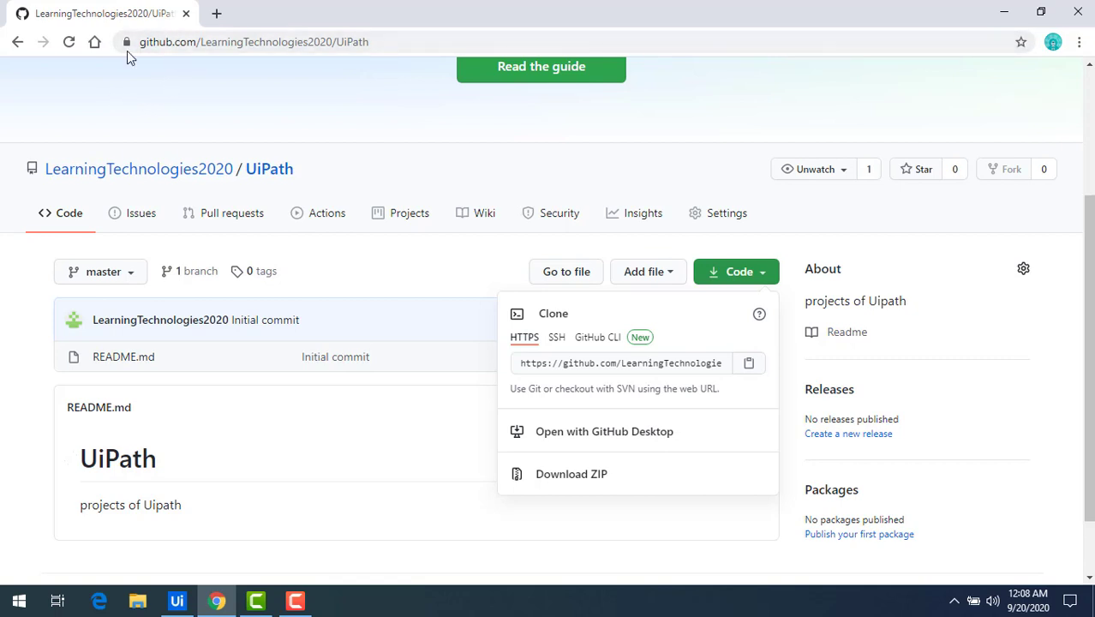
click(71, 42)
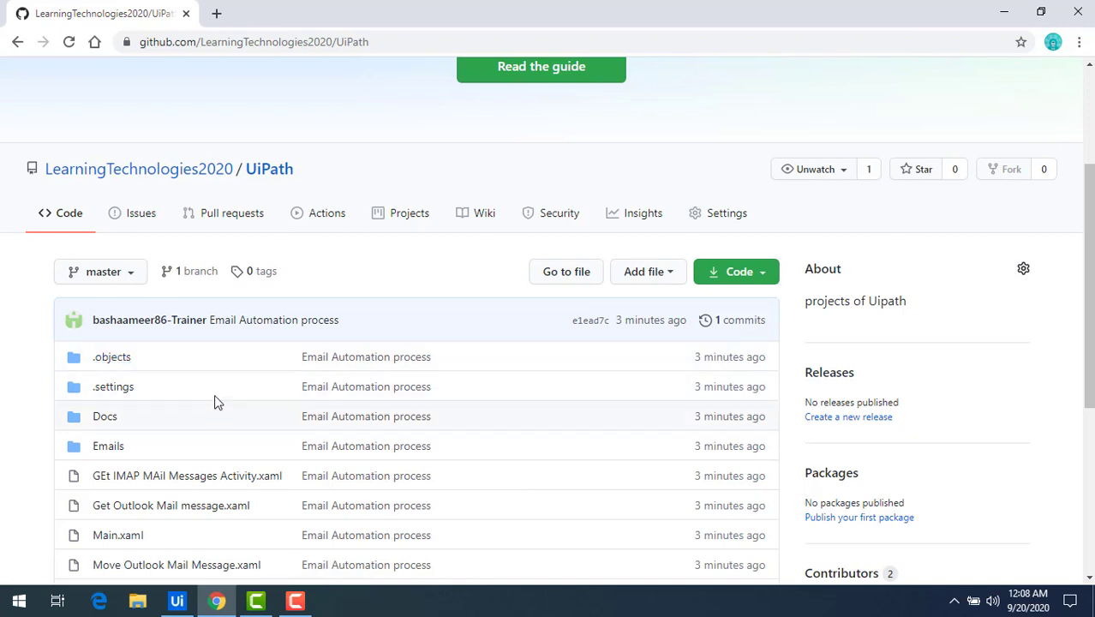
scroll(212, 381, down, 2)
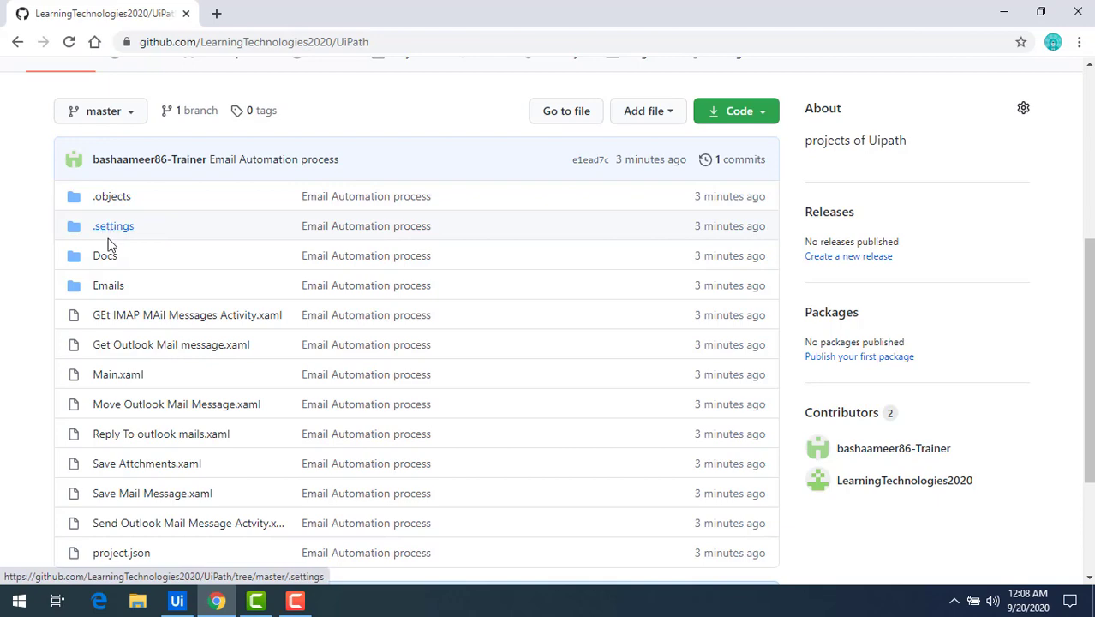
scroll(166, 356, down, 2)
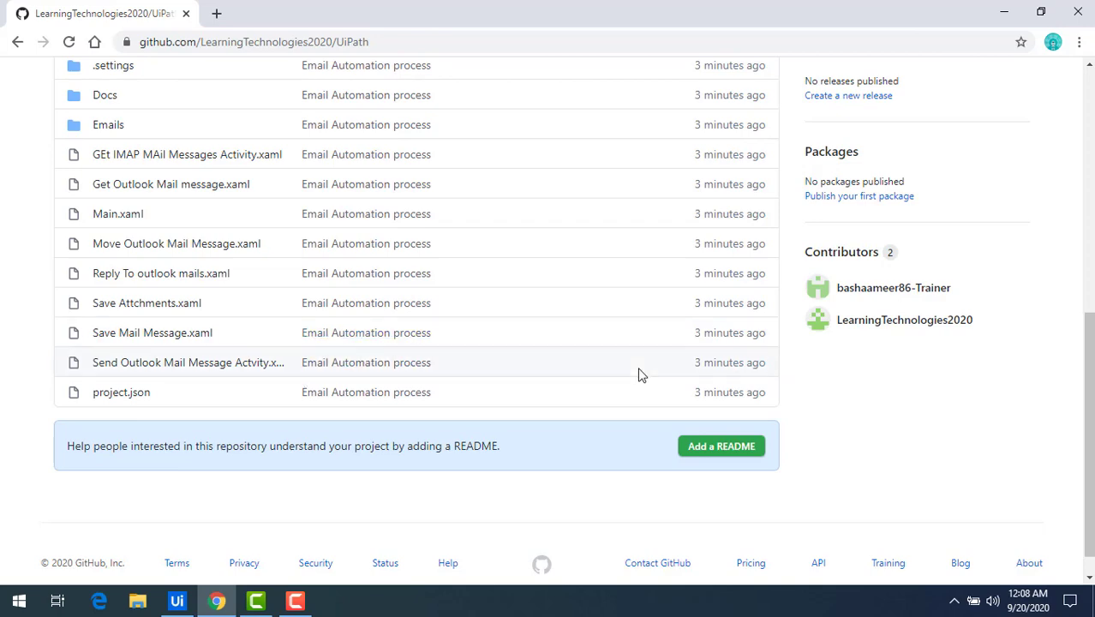
scroll(640, 372, up, 5)
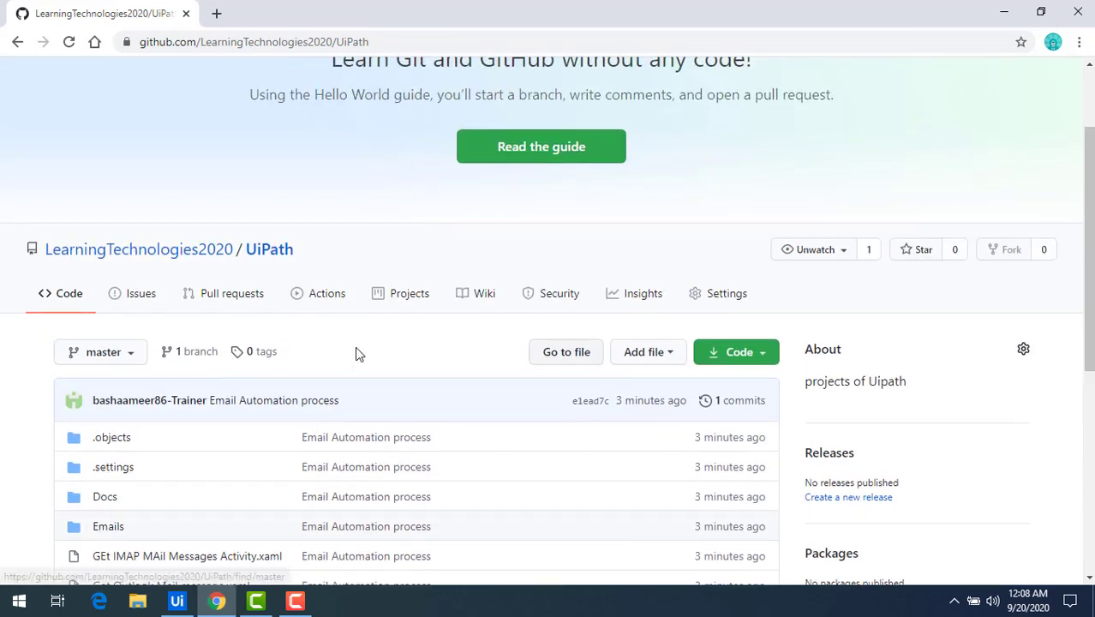
click(178, 601)
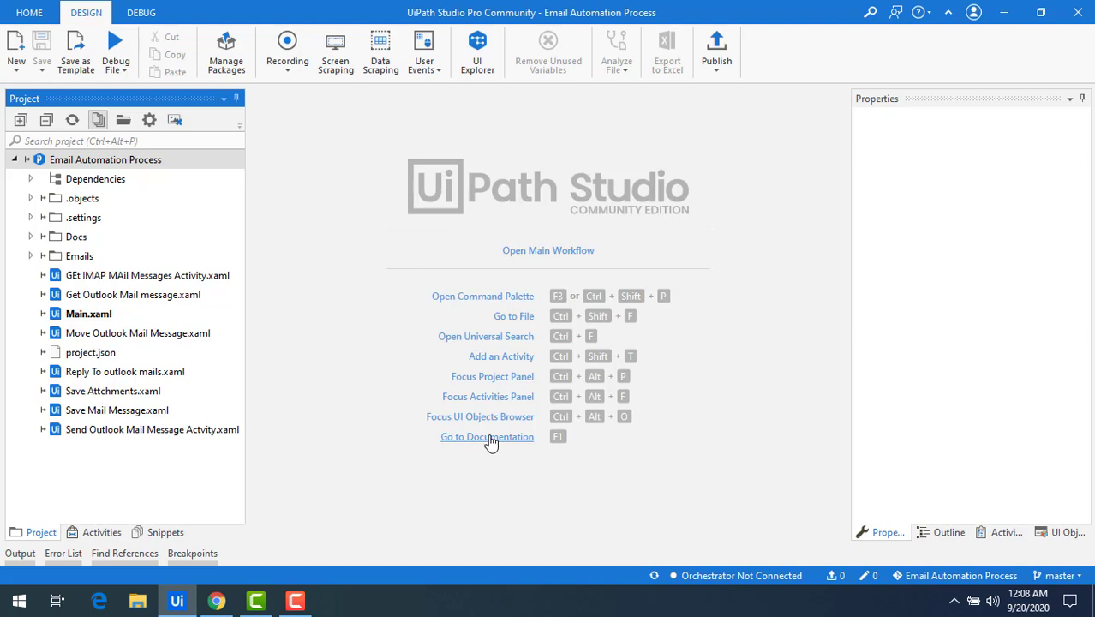
Return to the Team page, which now offers Disconnect and Change signature for the Git project
right_click(127, 166)
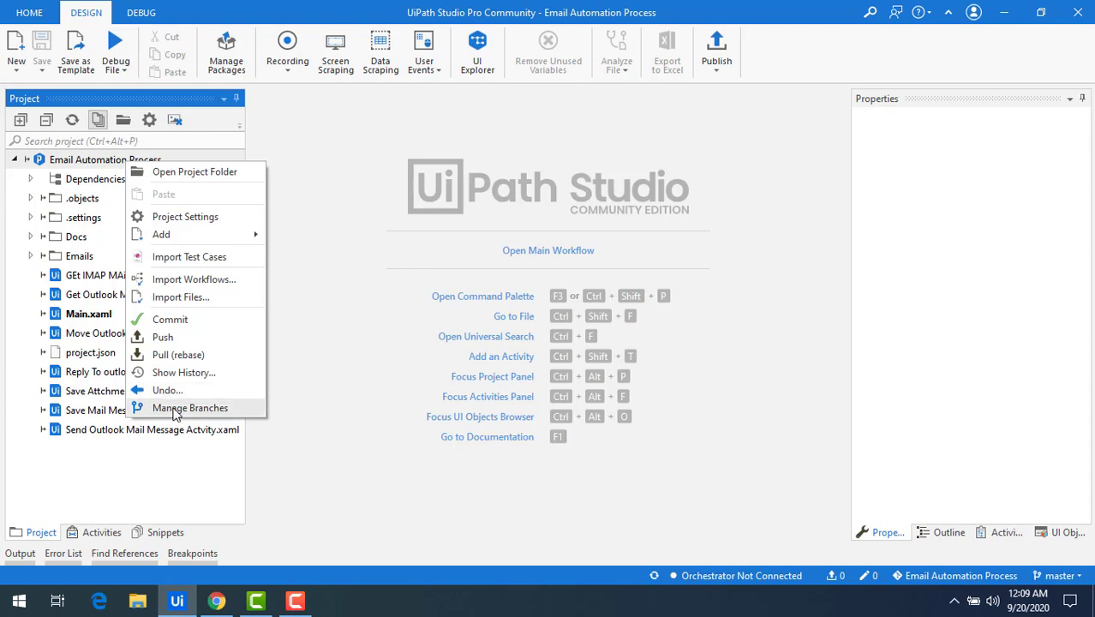
click(32, 13)
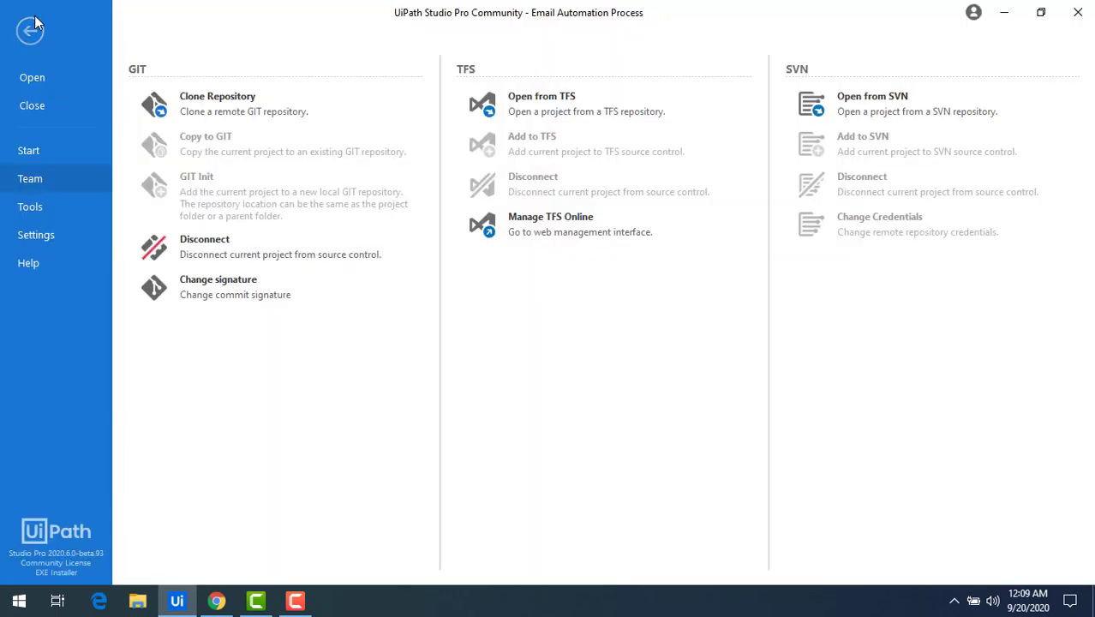